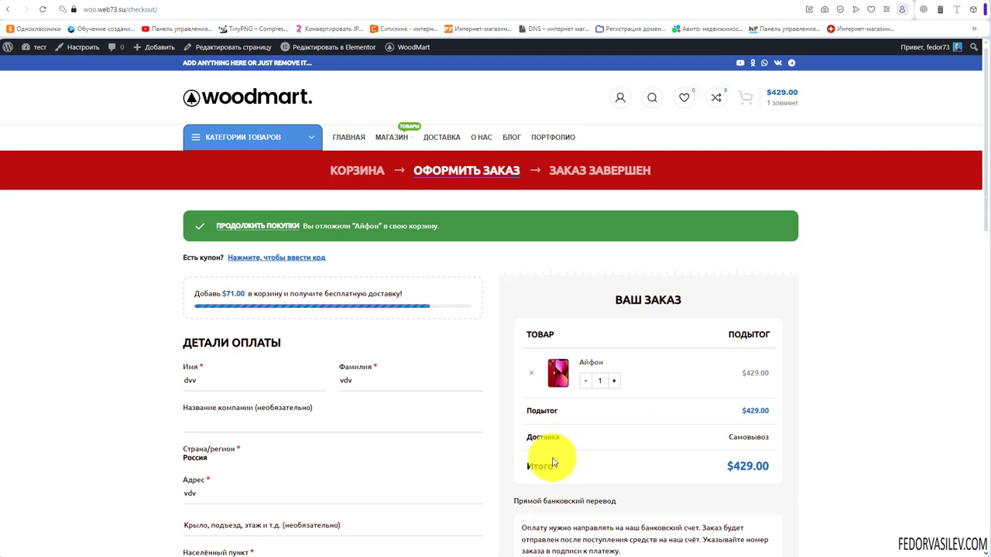
Review the billing form and order summary on the checkout page
scroll(258, 389, down, 4)
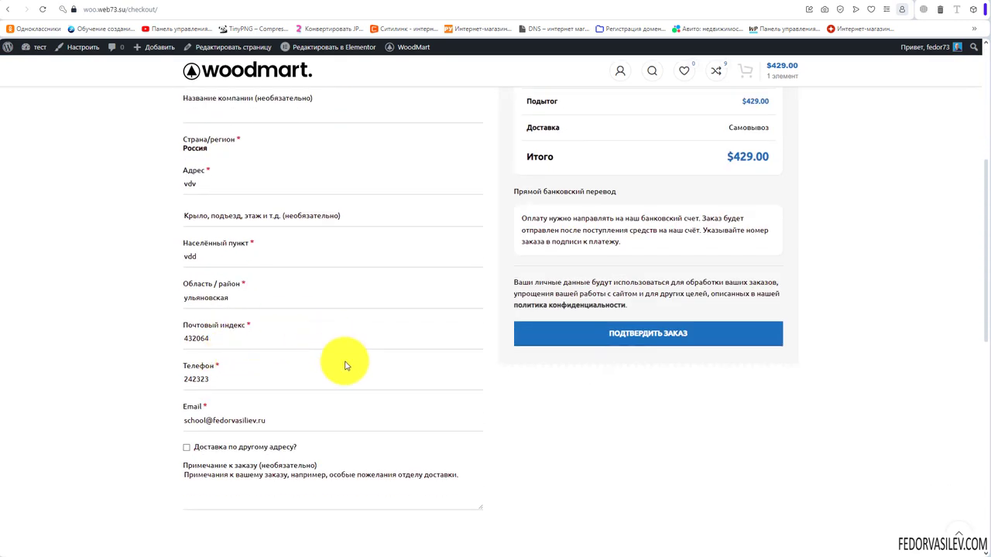
scroll(345, 387, down, 2)
scroll(343, 364, up, 5)
scroll(338, 369, down, 2)
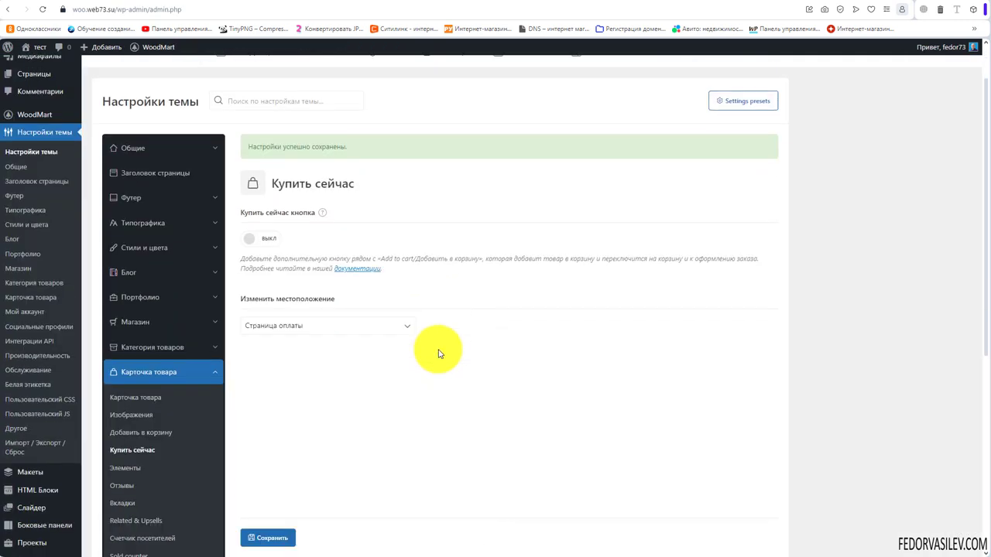
Open the Элементы section of the Карточка товара theme settings and preview the breadcrumb position options
scroll(438, 413, down, 1)
click(118, 369)
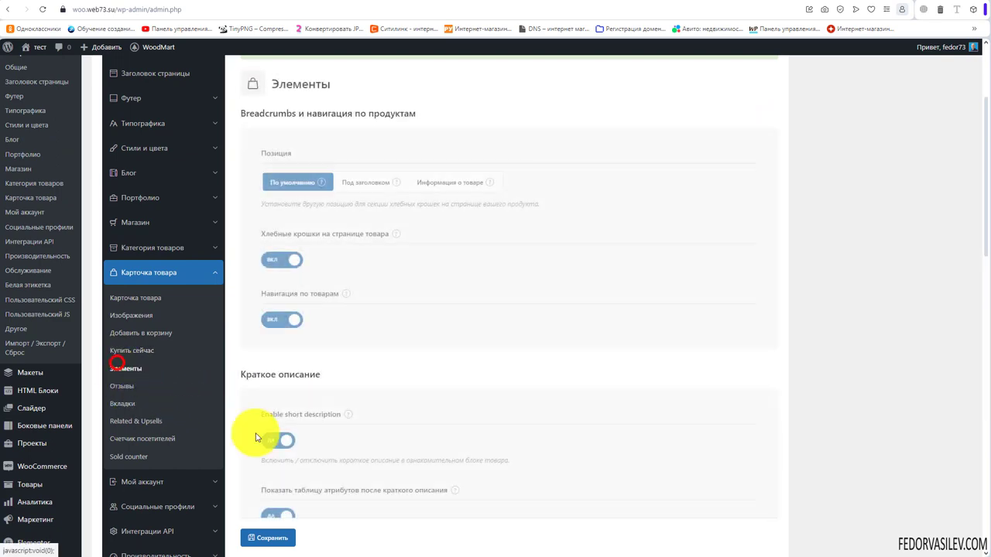
scroll(462, 425, up, 2)
mouse_move(321, 342)
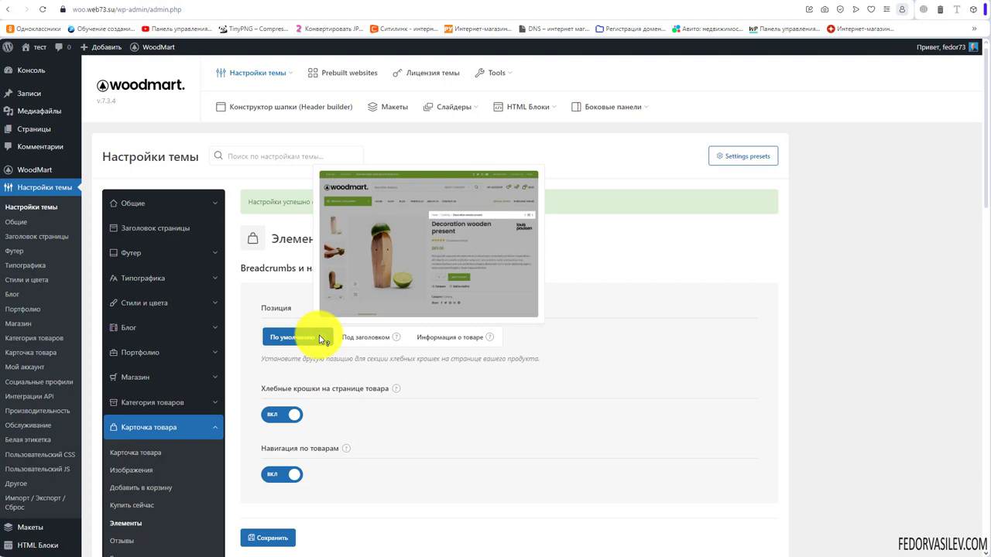
mouse_move(398, 340)
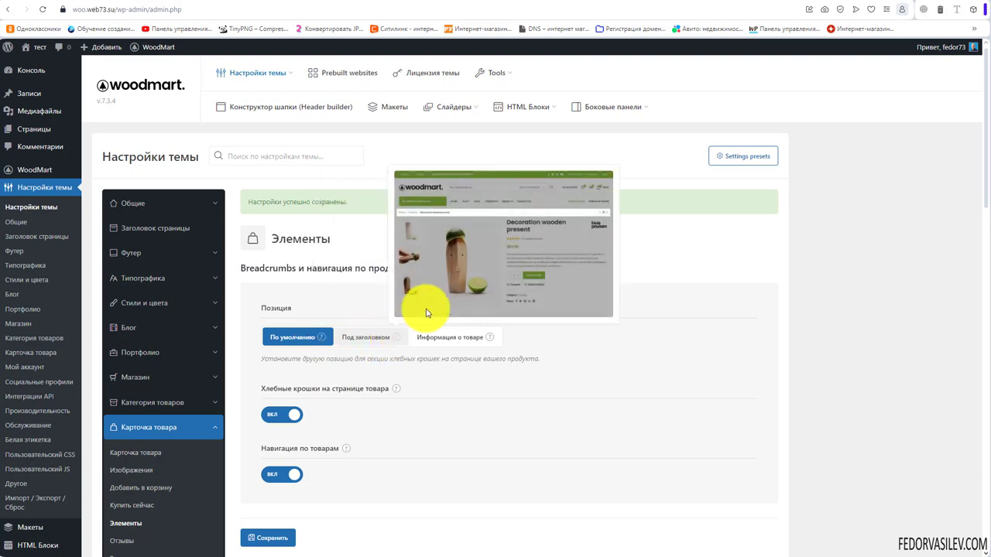
mouse_move(490, 341)
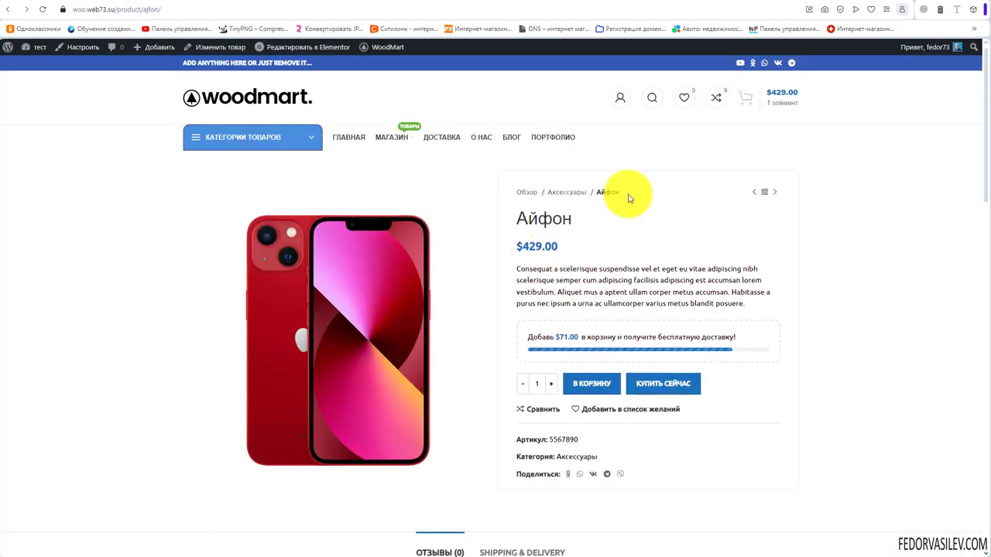
Inspect where the breadcrumbs are placed on the Айфон product page
drag(631, 190, 517, 194)
click(655, 207)
click(181, 1)
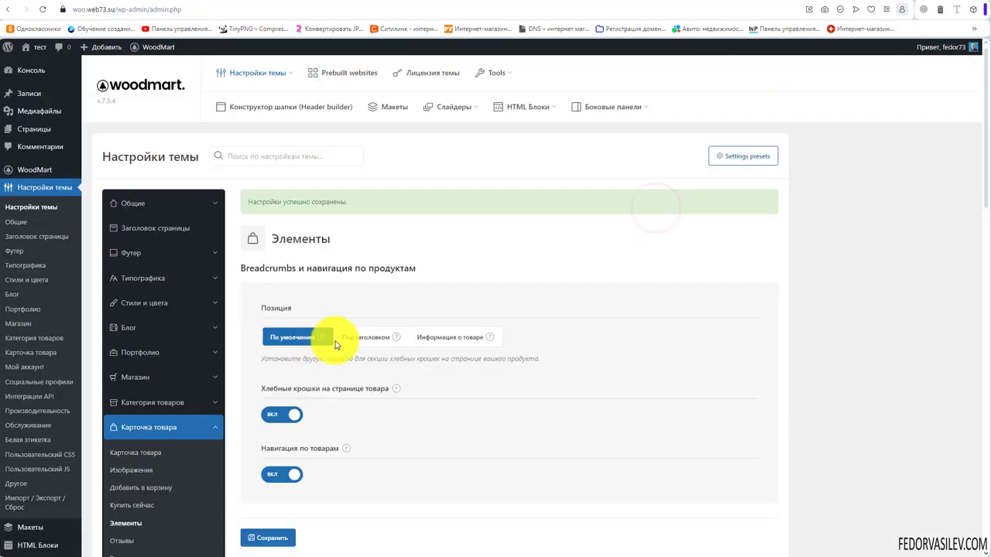
Set the breadcrumb position to Под заголовком, save the theme settings and check the product page
click(365, 337)
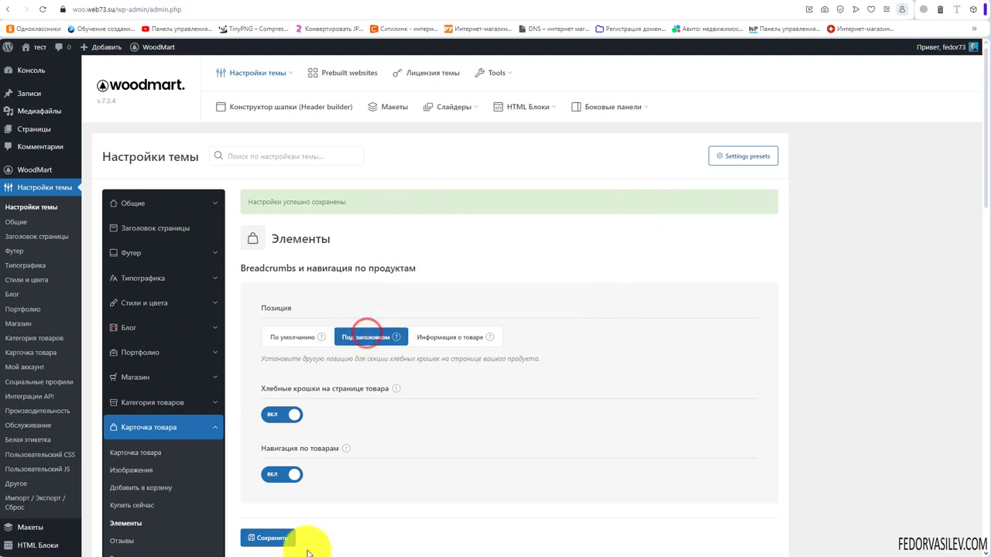
click(275, 541)
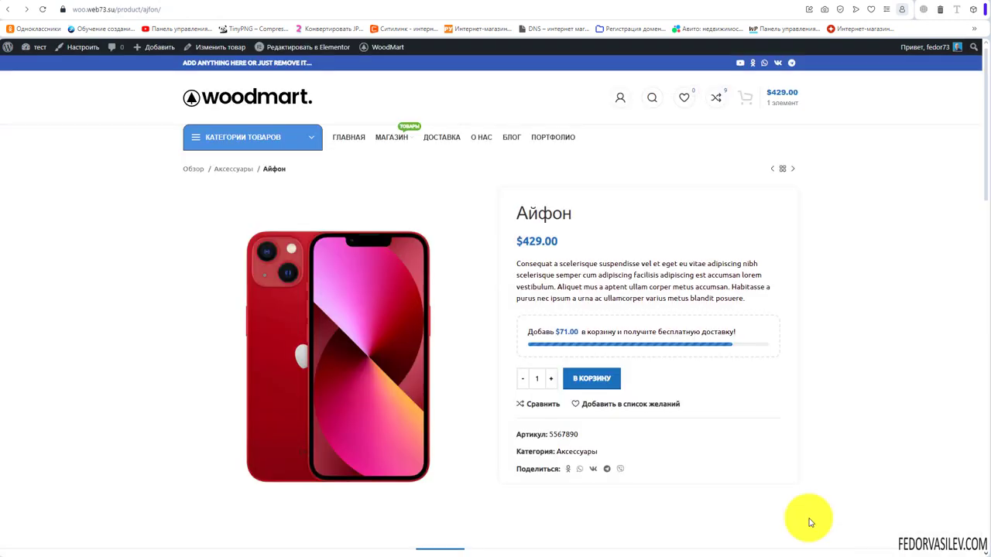
drag(294, 167, 201, 171)
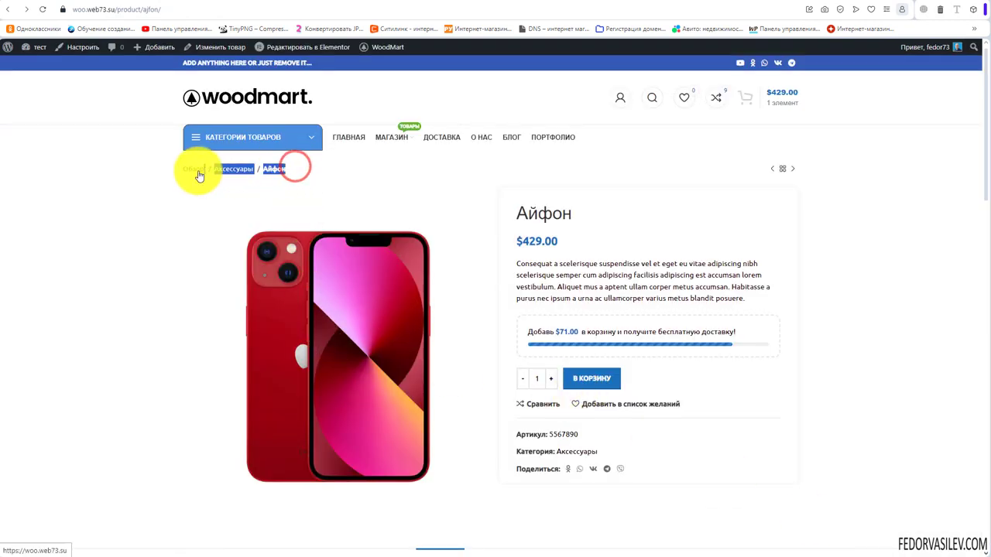
click(354, 181)
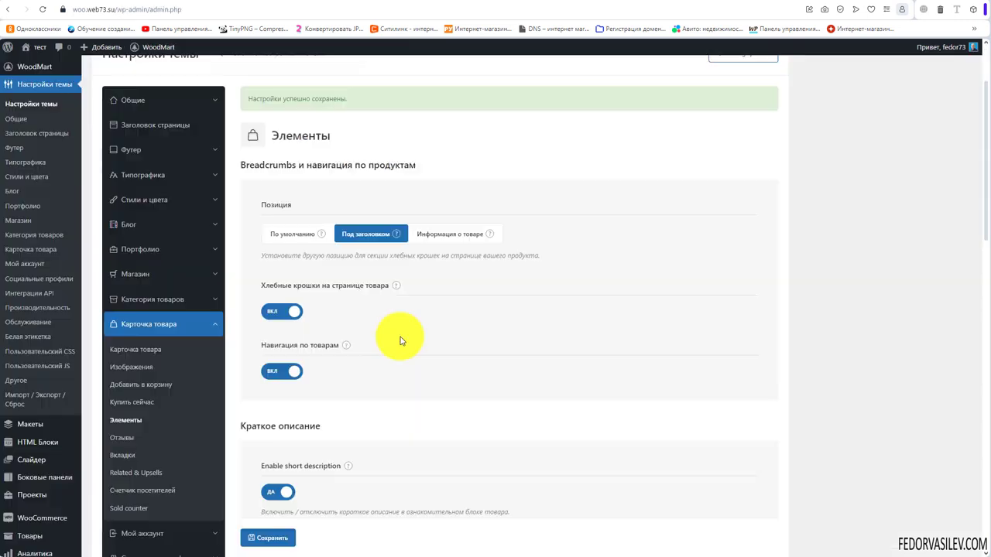
Examine what the breadcrumbs, product navigation, short description and attribute table options control, comparing the navigation arrows on the product page
mouse_move(397, 289)
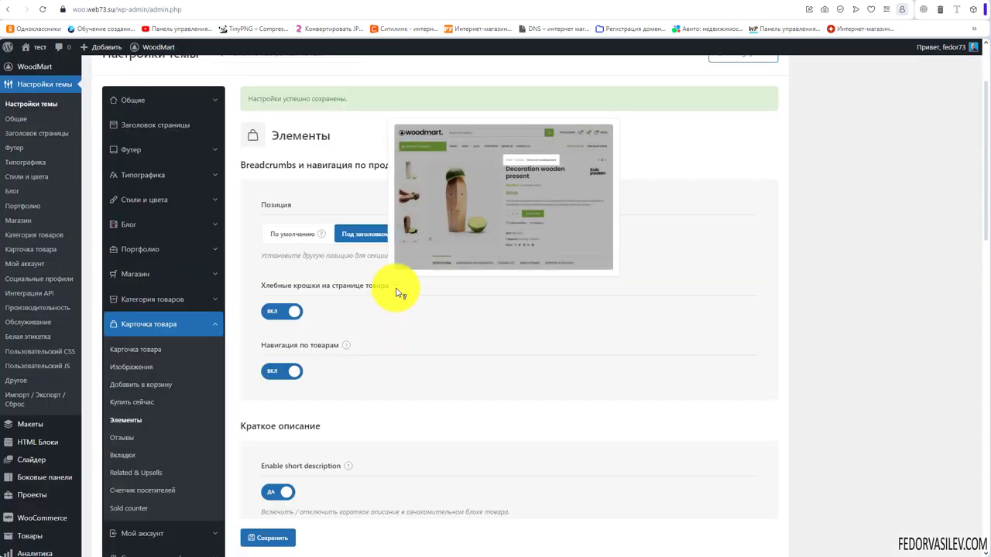
mouse_move(347, 347)
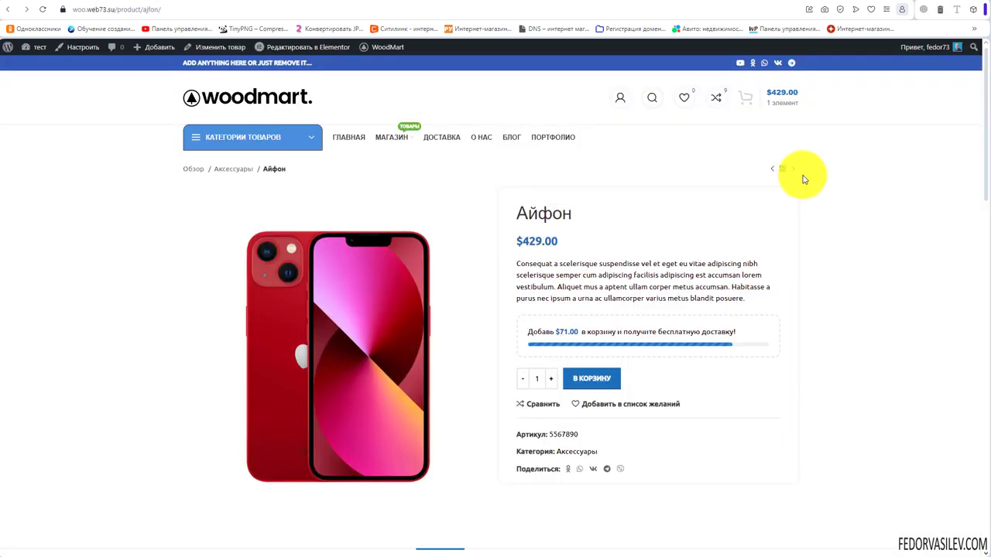
mouse_move(791, 171)
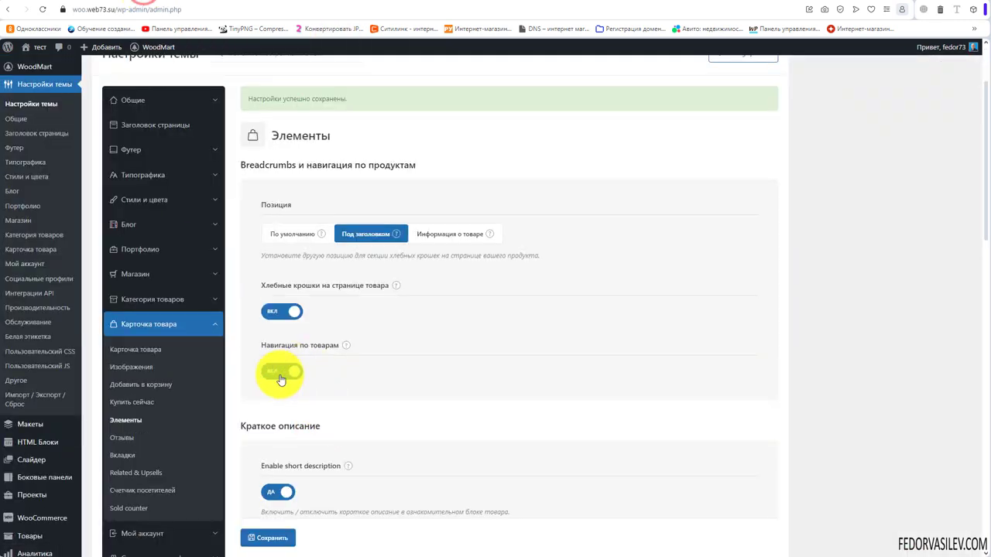
scroll(410, 310, down, 3)
mouse_move(352, 265)
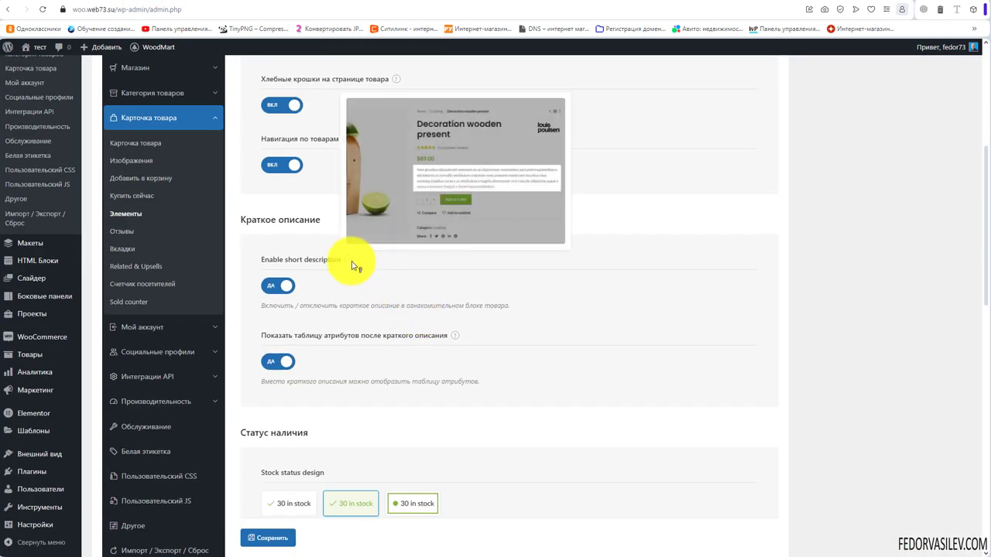
mouse_move(457, 341)
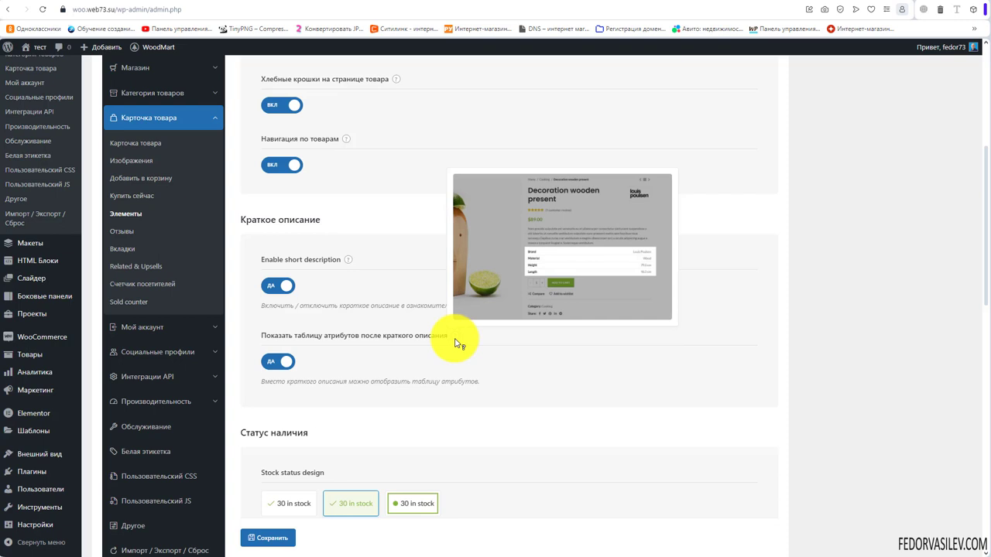
Locate the full and short description text areas in the Айфон product editor
click(195, 0)
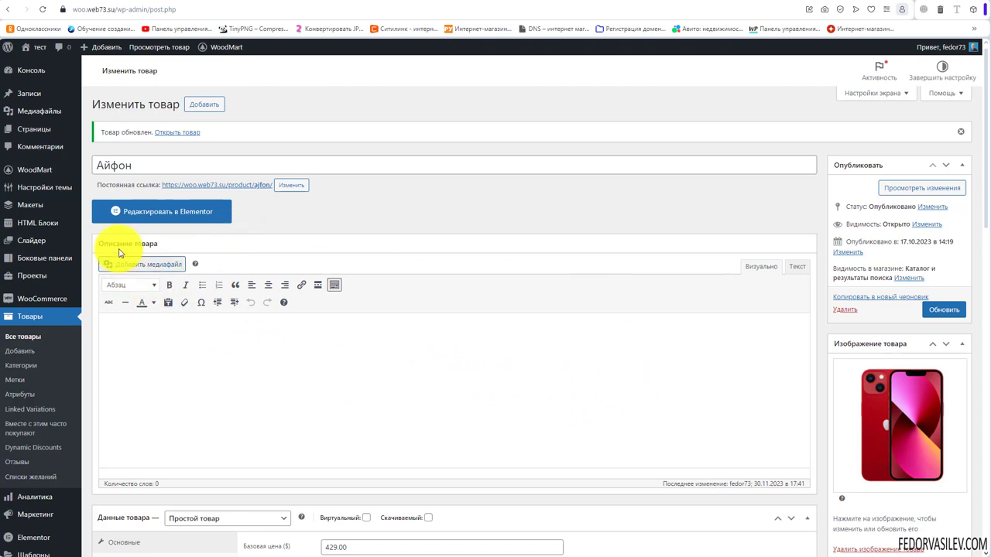
click(159, 332)
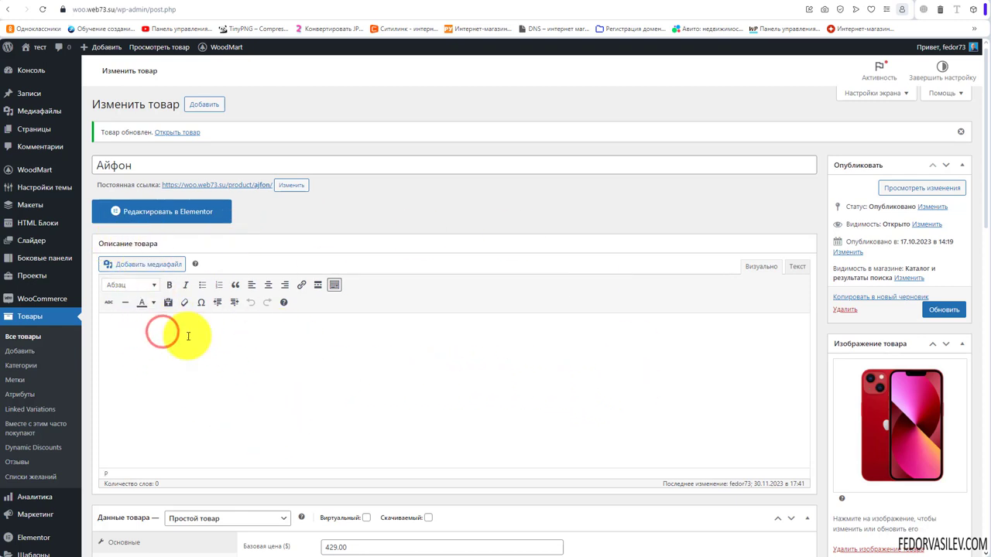
scroll(297, 329, down, 6)
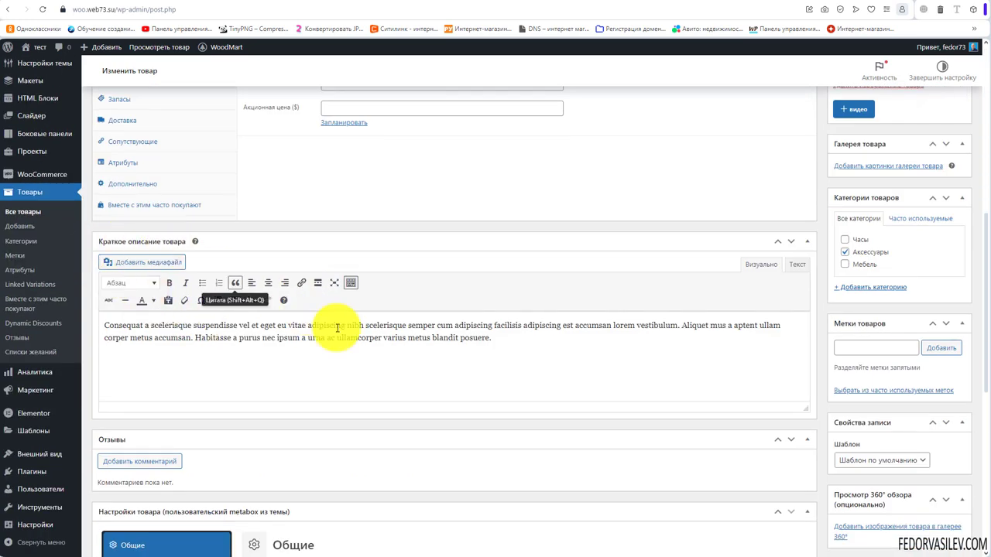
drag(517, 340, 106, 327)
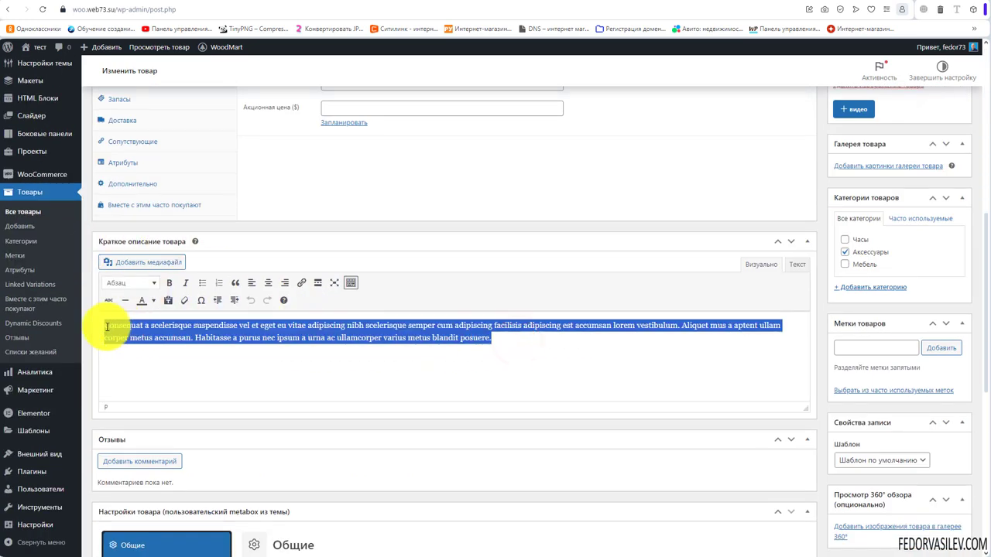
Inspect the short description shown on the Айфон product page
click(229, 1)
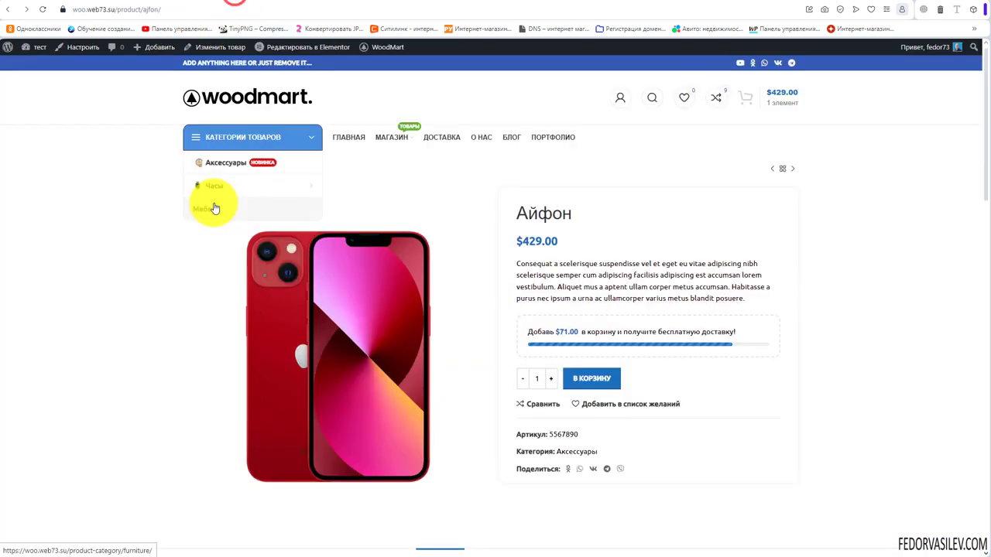
scroll(215, 209, down, 4)
scroll(215, 210, up, 4)
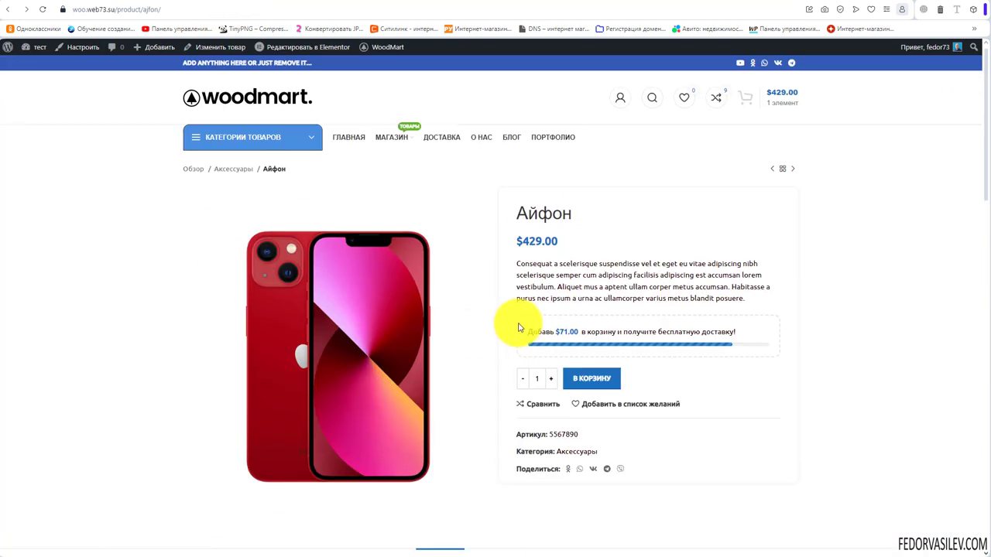
drag(753, 298, 500, 262)
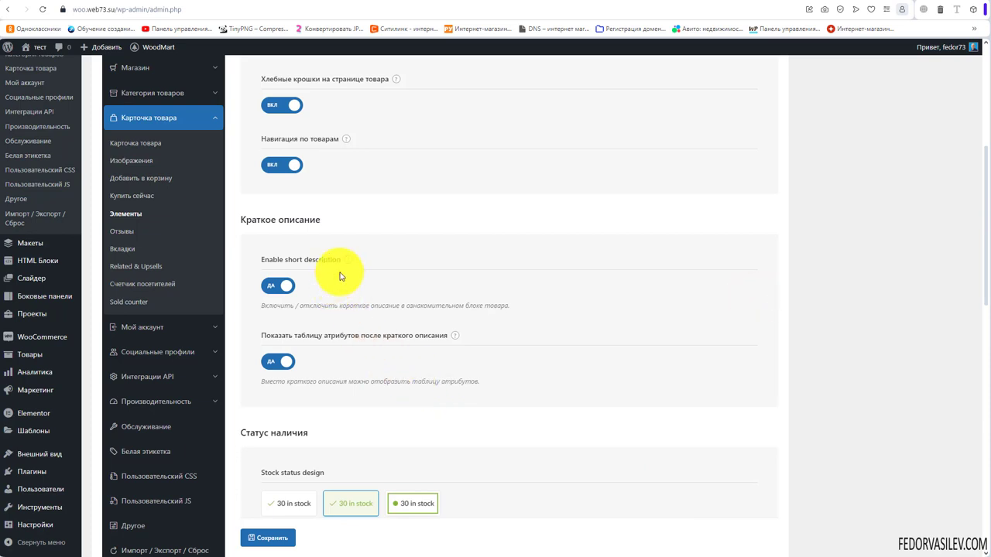
Turn off Enable short description in the theme settings, save, and check the product page
mouse_move(349, 262)
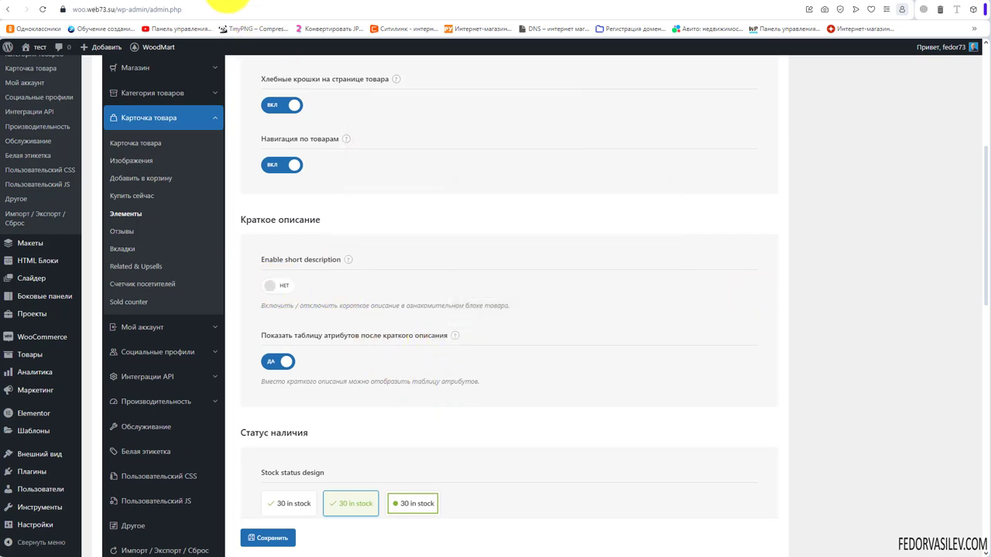
click(228, 1)
scroll(543, 436, down, 3)
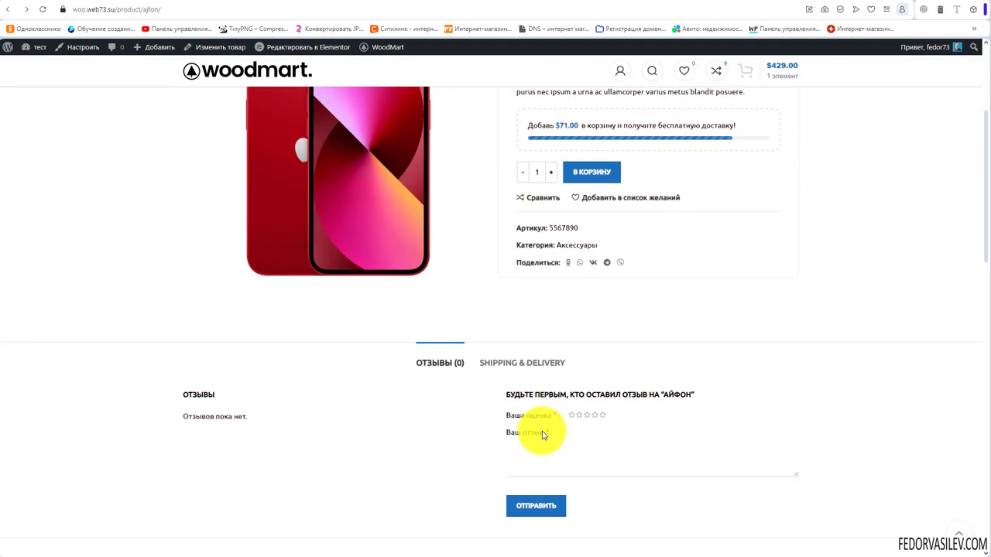
scroll(515, 347, up, 2)
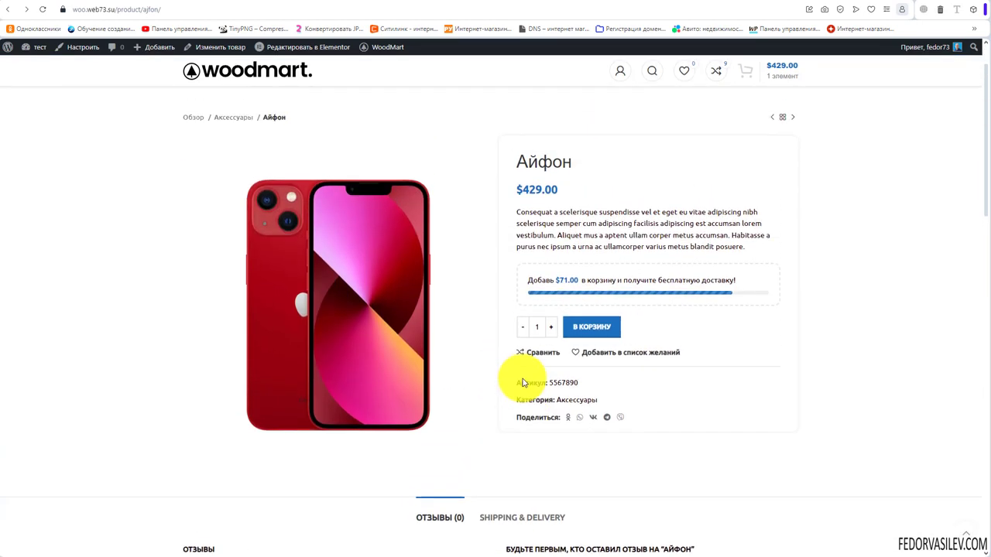
click(184, 1)
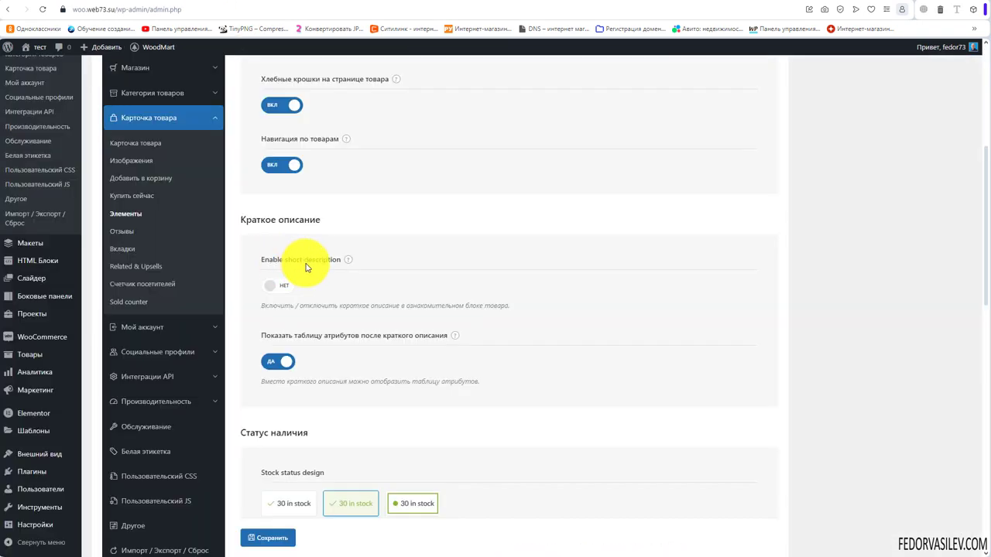
mouse_move(351, 263)
click(283, 533)
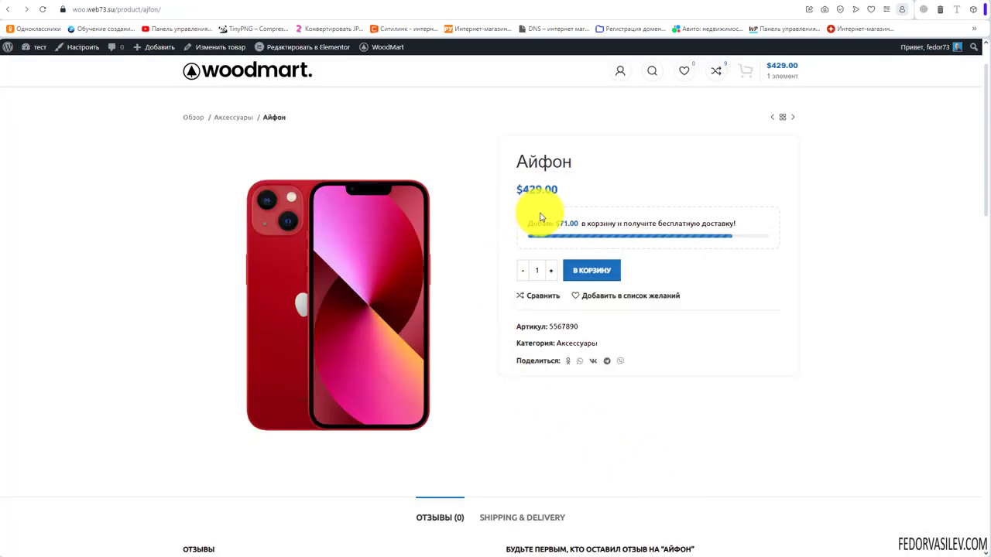
click(183, 1)
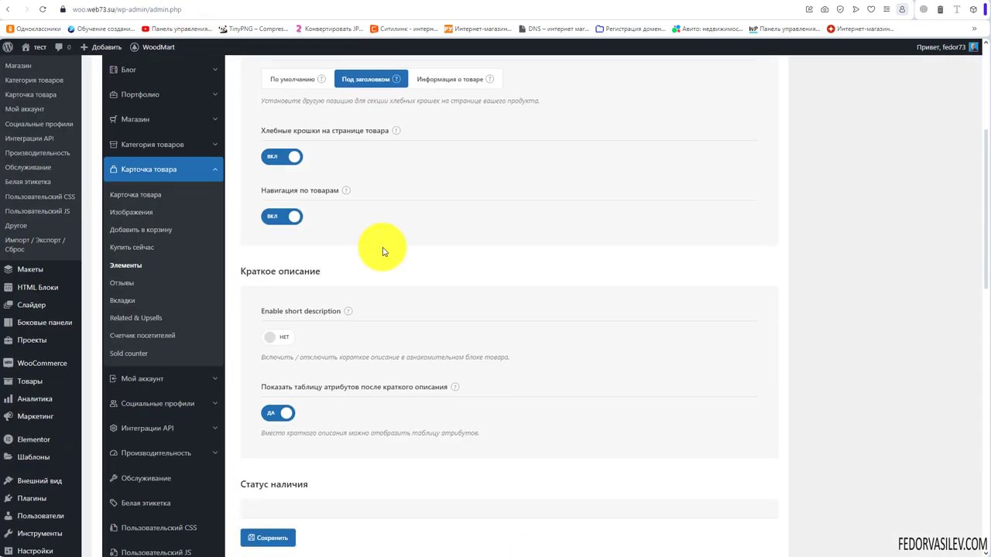
Review the Статус наличия theme options and enable stock quantity tracking in the Айфон product's Запасы settings
scroll(380, 294, down, 3)
drag(260, 226, 298, 226)
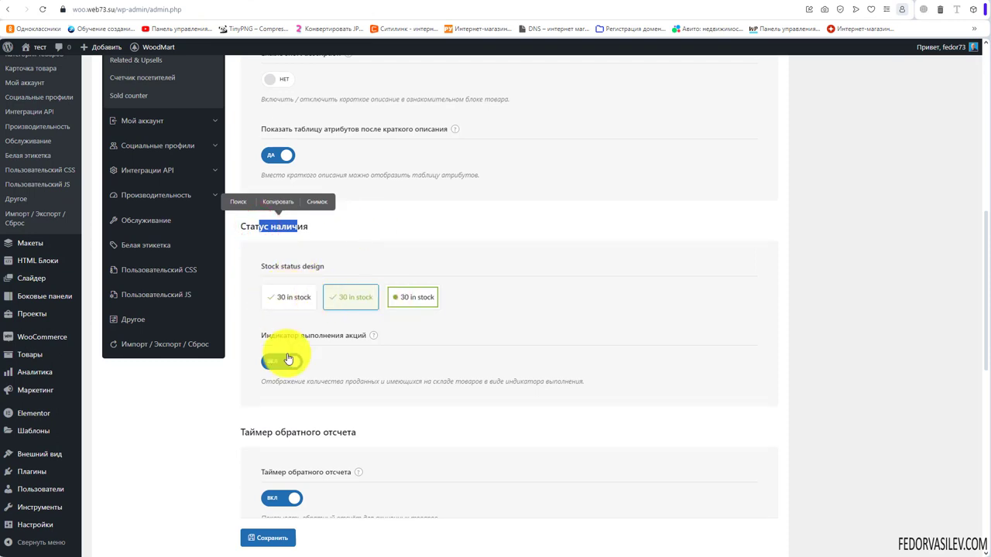
click(206, 2)
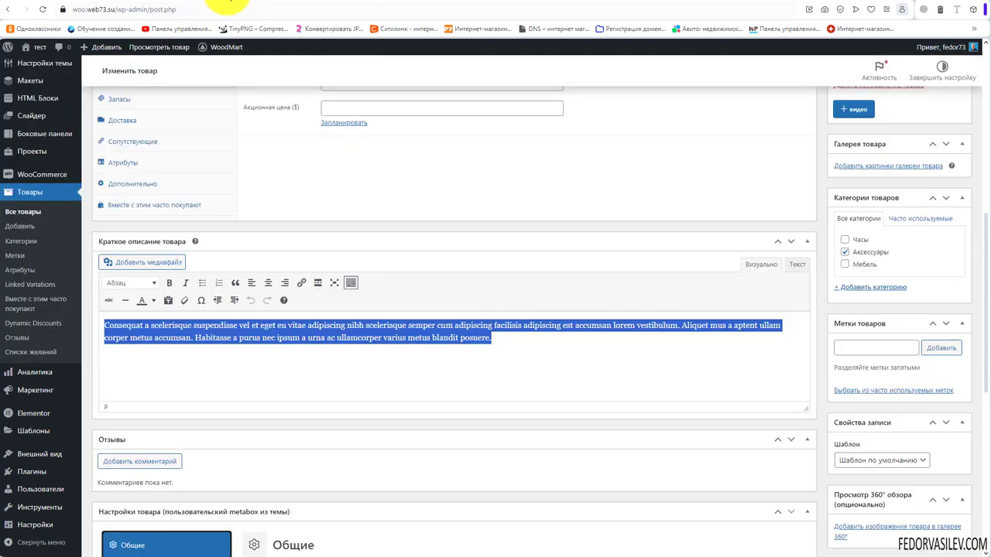
scroll(239, 265, up, 4)
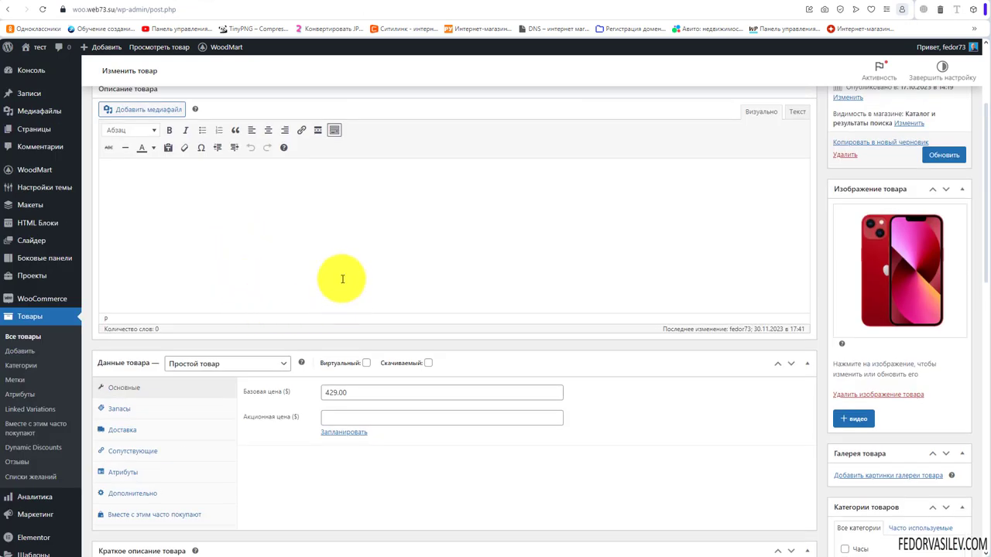
click(124, 409)
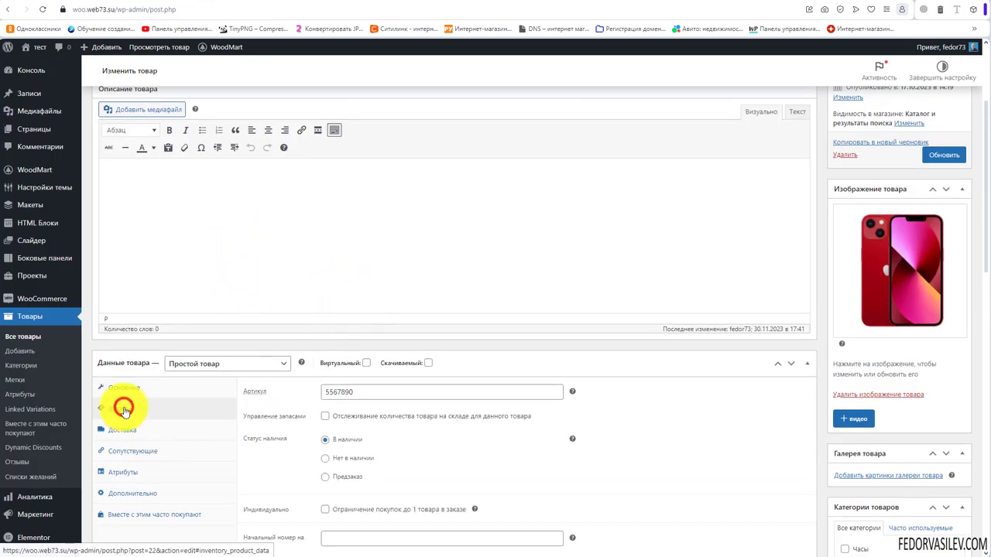
click(325, 416)
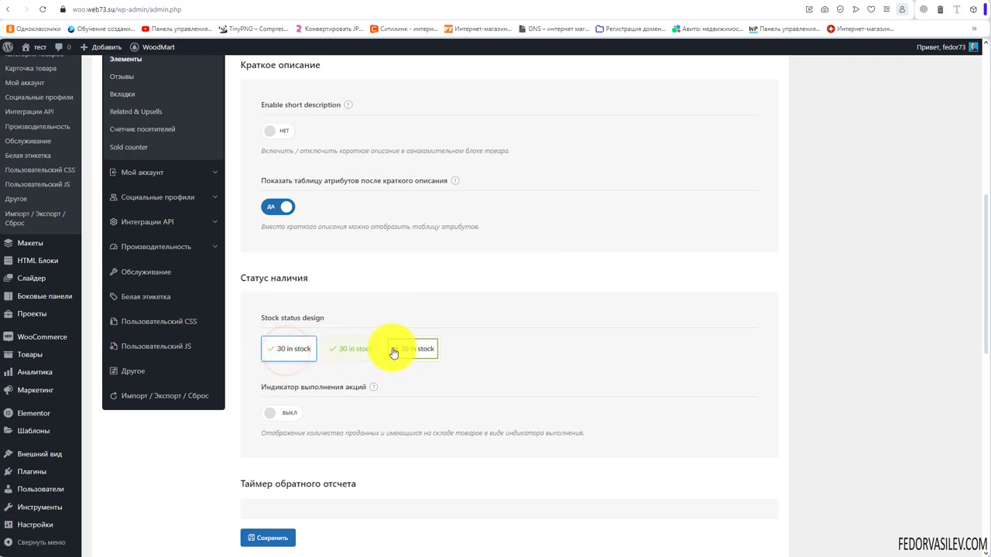
Preview what the Индикатор выполнения акций option controls in the Статус наличия settings
mouse_move(376, 388)
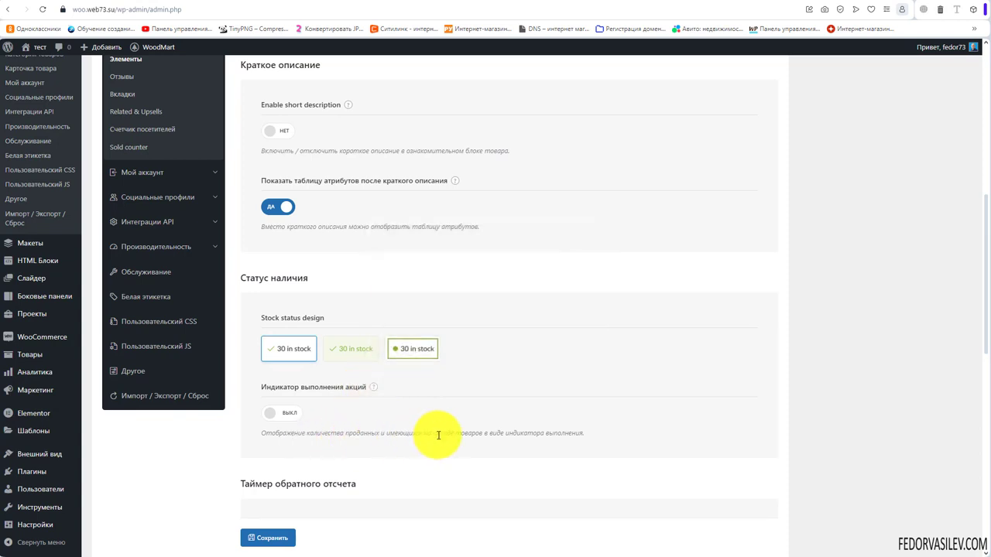
Turn on Индикатор выполнения акций in the theme settings, save, and check the Айфон product page
click(291, 413)
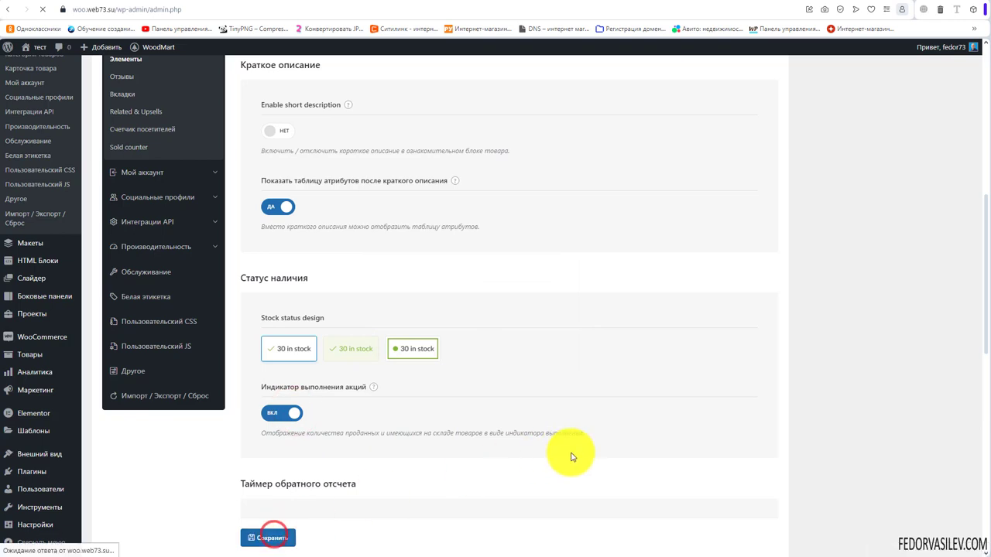
key(ctrl+Tab)
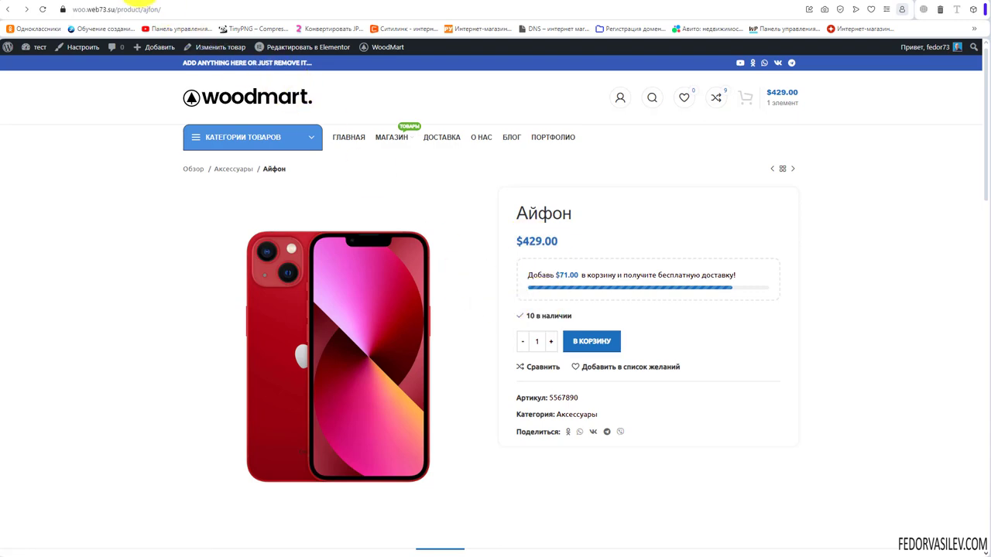
click(141, 0)
Set Начальный номер на складе to 1 in the Айфон product's Запасы settings, update it, and check the stock progress bar on its page
click(190, 0)
scroll(420, 327, up, 4)
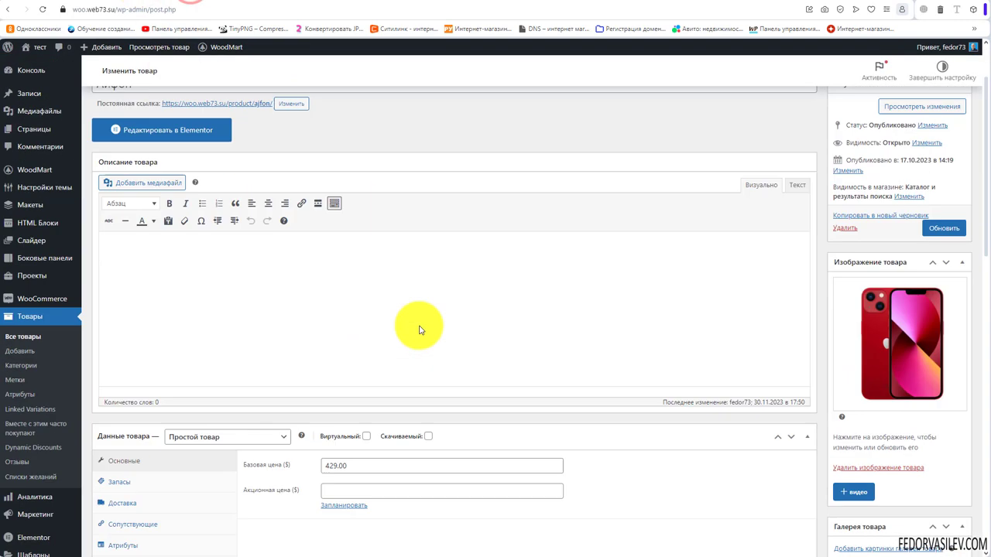
scroll(309, 259, down, 4)
click(112, 253)
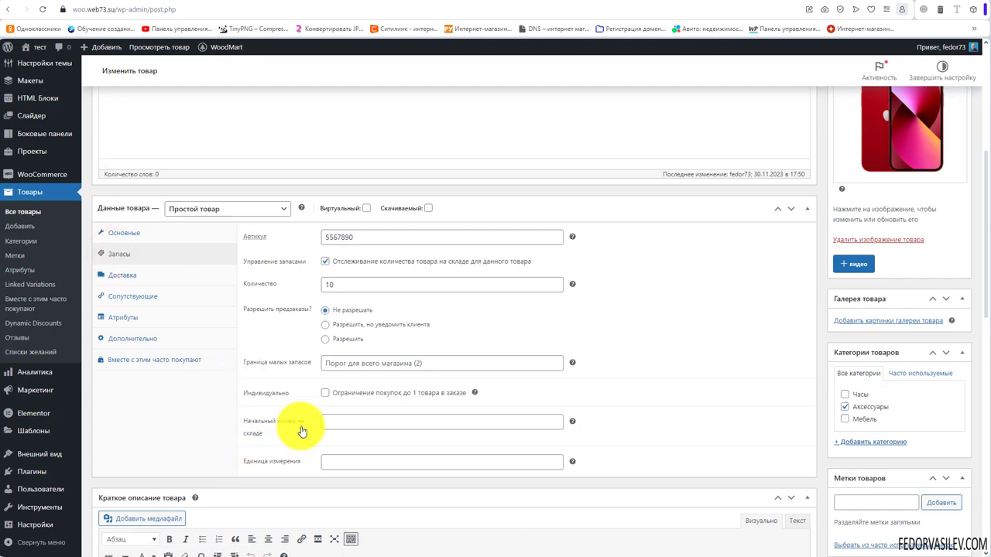
scroll(356, 427, down, 1)
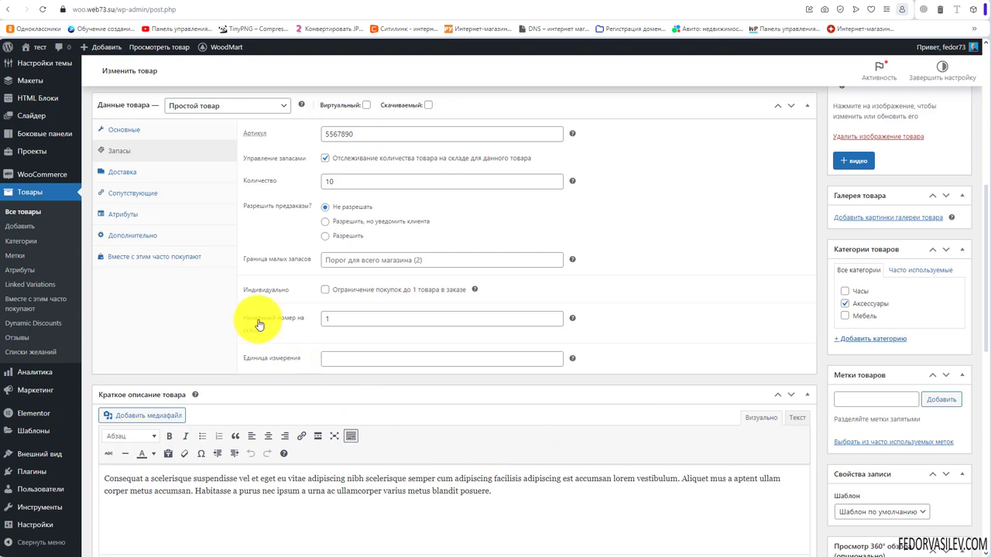
click(232, 0)
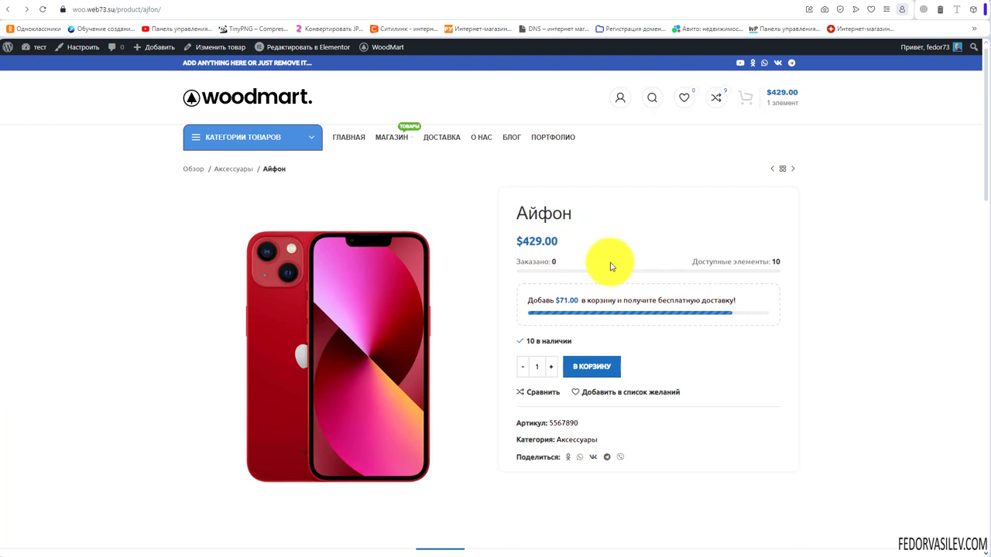
drag(782, 267, 786, 264)
click(735, 258)
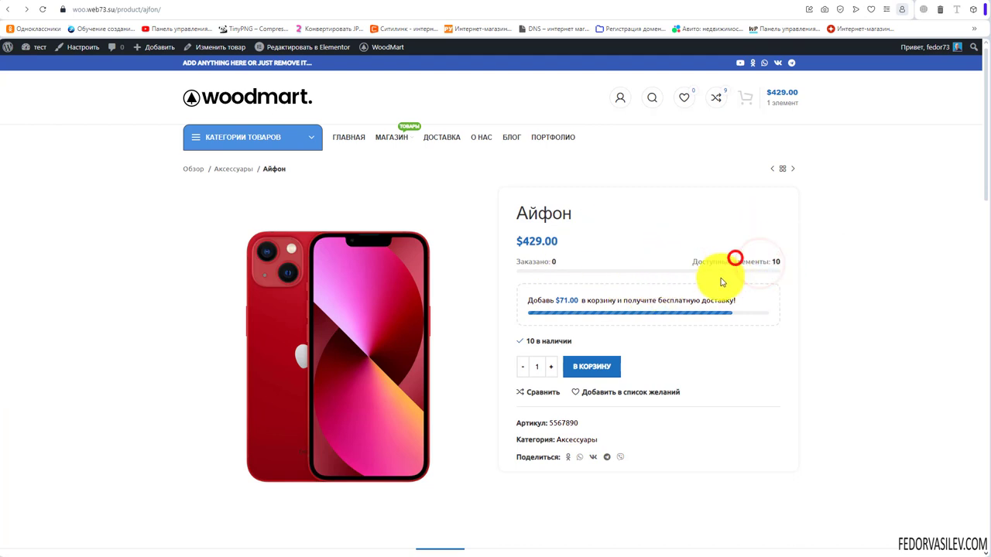
click(640, 339)
drag(731, 260, 779, 261)
click(763, 370)
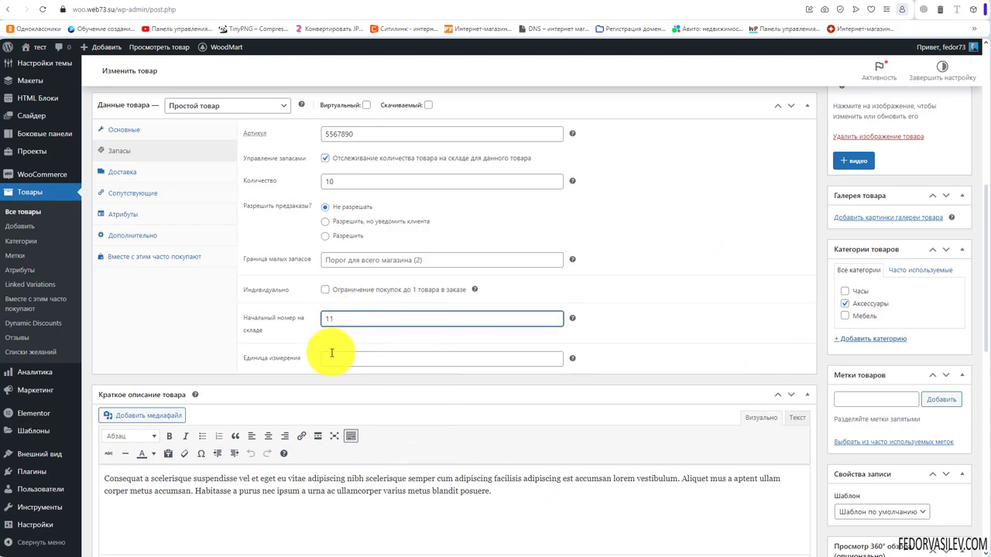
Set Начальный номер на складе to 11, update the Айфон product, and check the ordered and available quantities on its page
scroll(353, 350, up, 3)
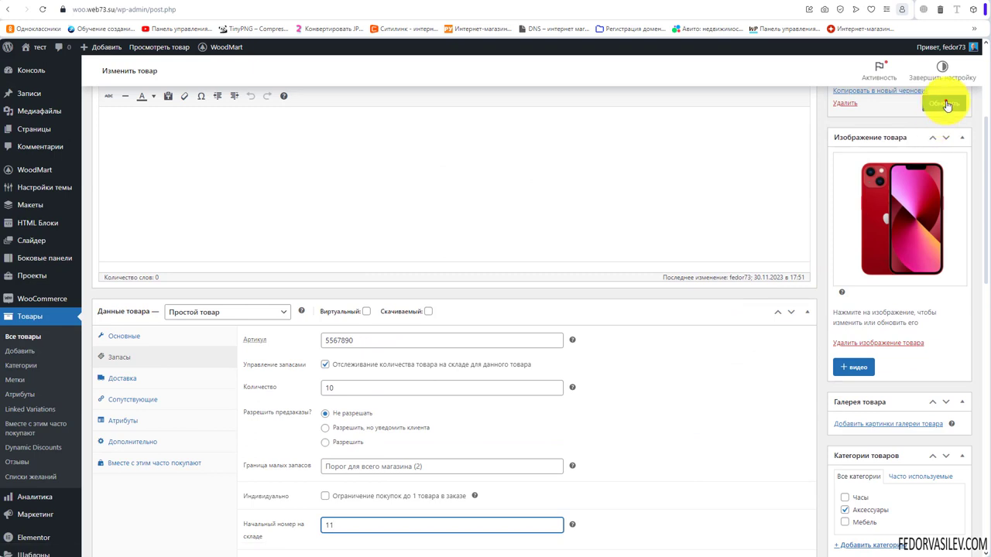
click(944, 104)
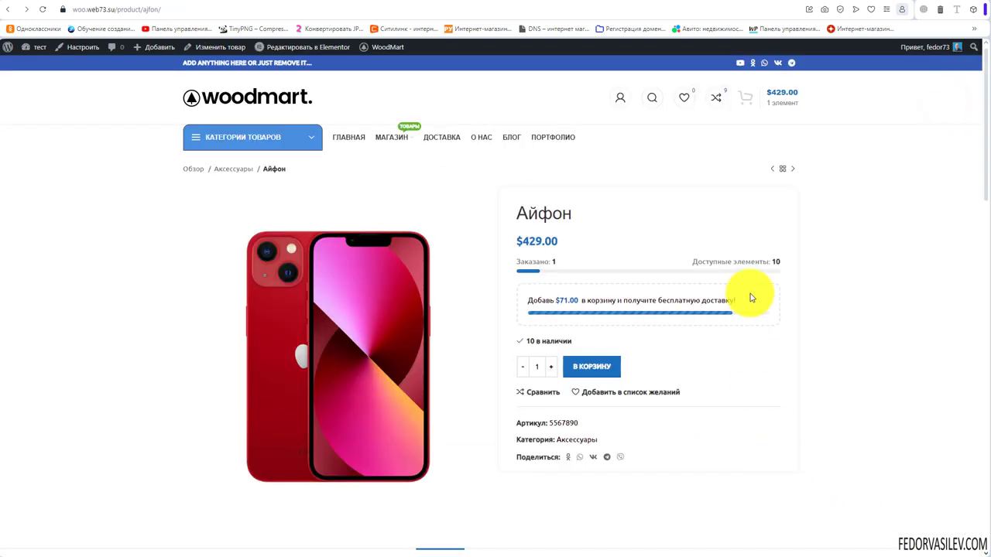
drag(713, 262, 780, 262)
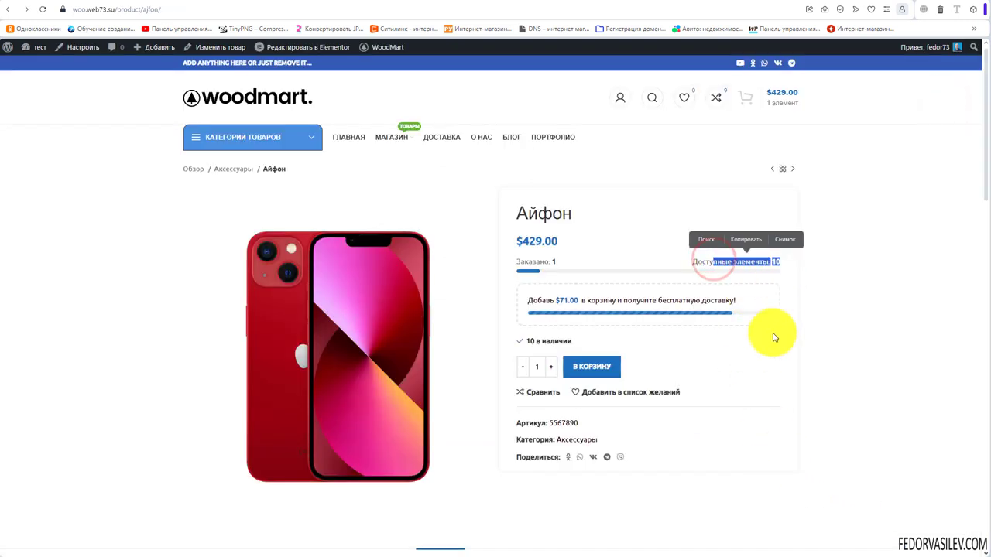
click(729, 260)
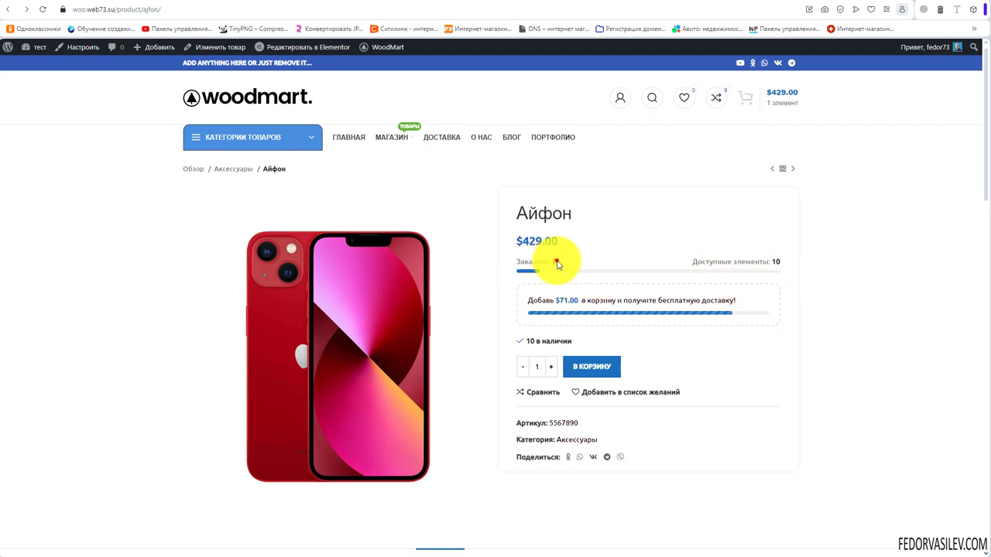
drag(557, 263, 539, 261)
click(620, 264)
drag(717, 262, 783, 263)
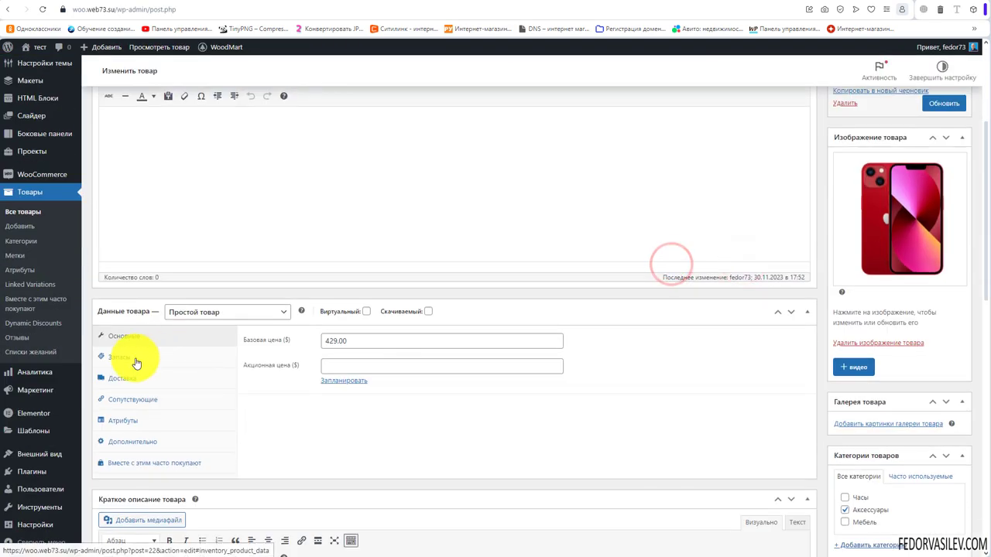
Replace the Начальный номер на складе value in the Айфон product's Запасы settings
click(136, 358)
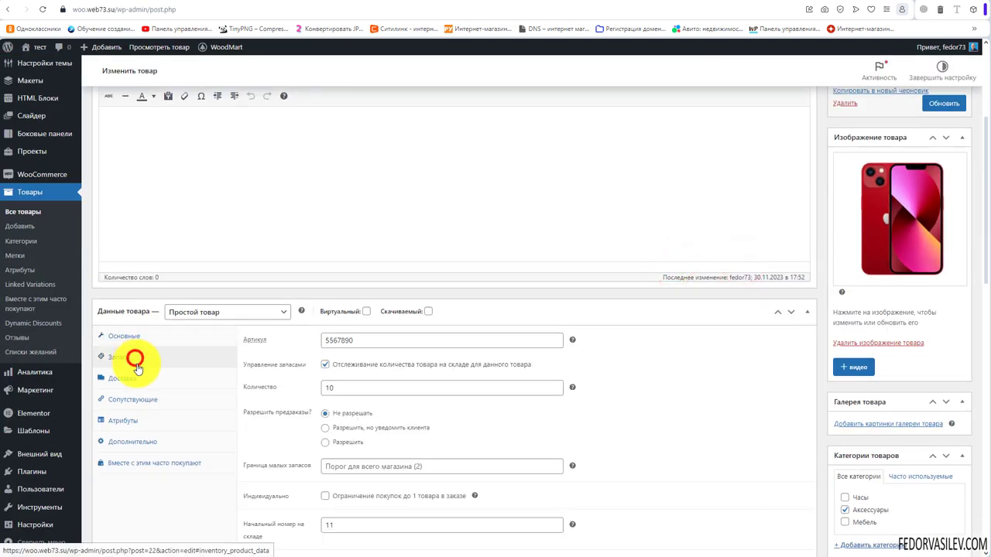
drag(336, 387, 296, 386)
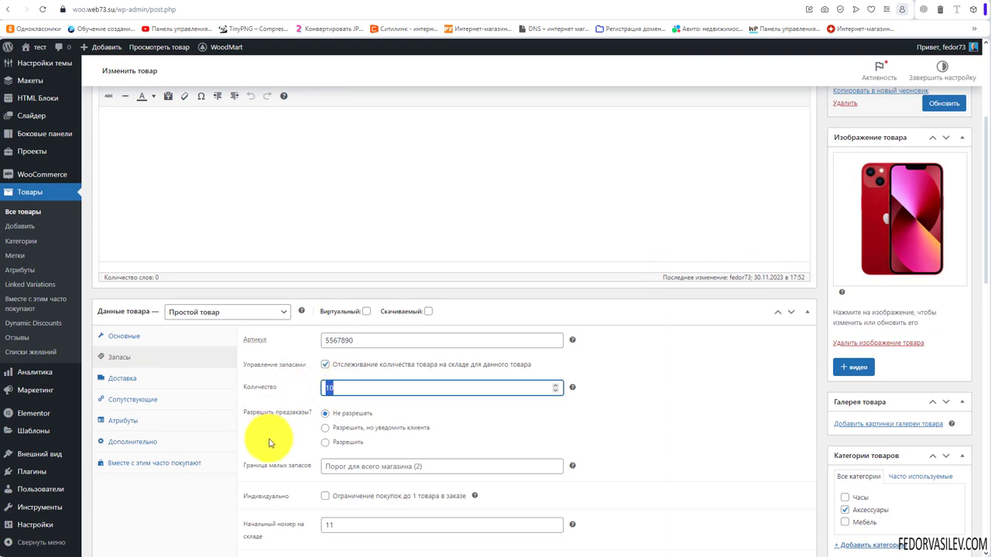
scroll(270, 442, down, 2)
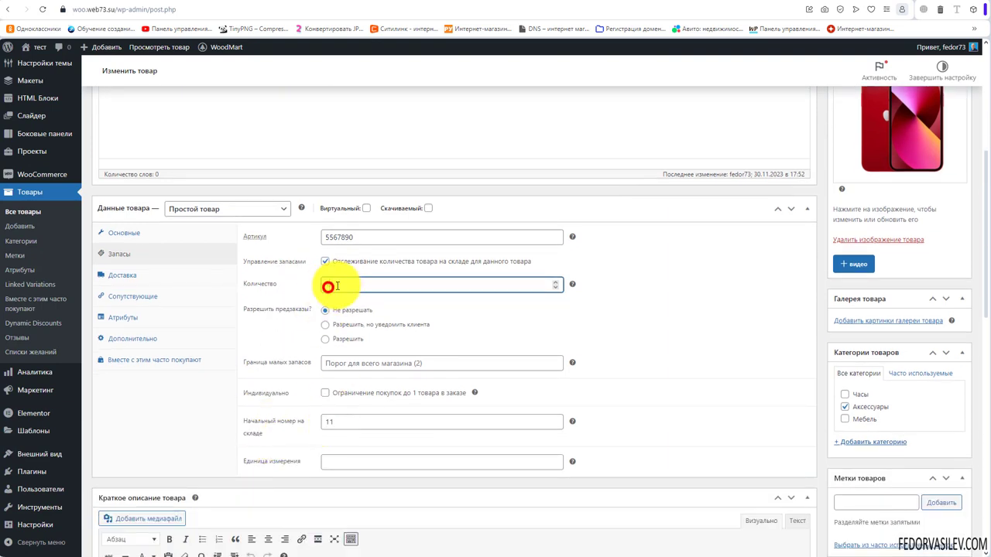
click(334, 421)
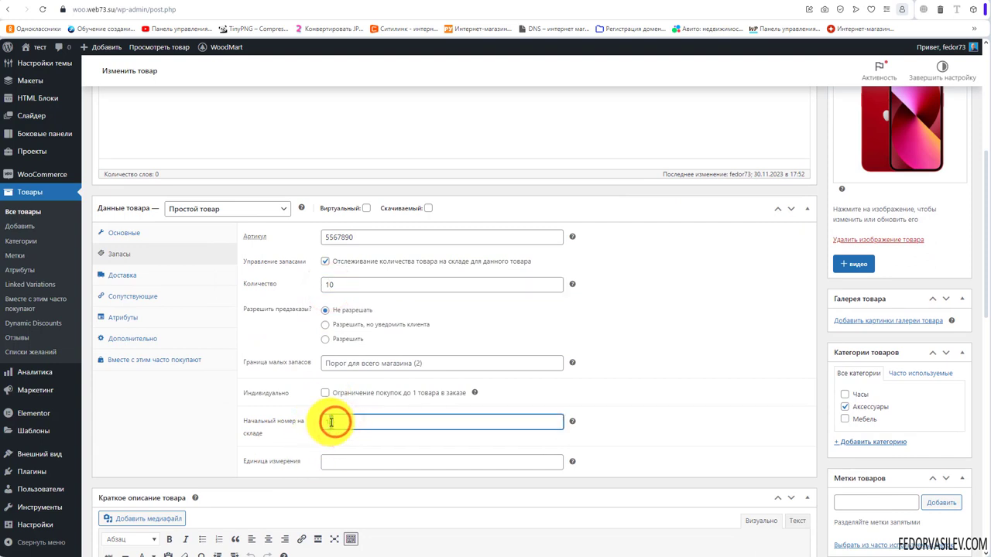
drag(331, 422, 443, 438)
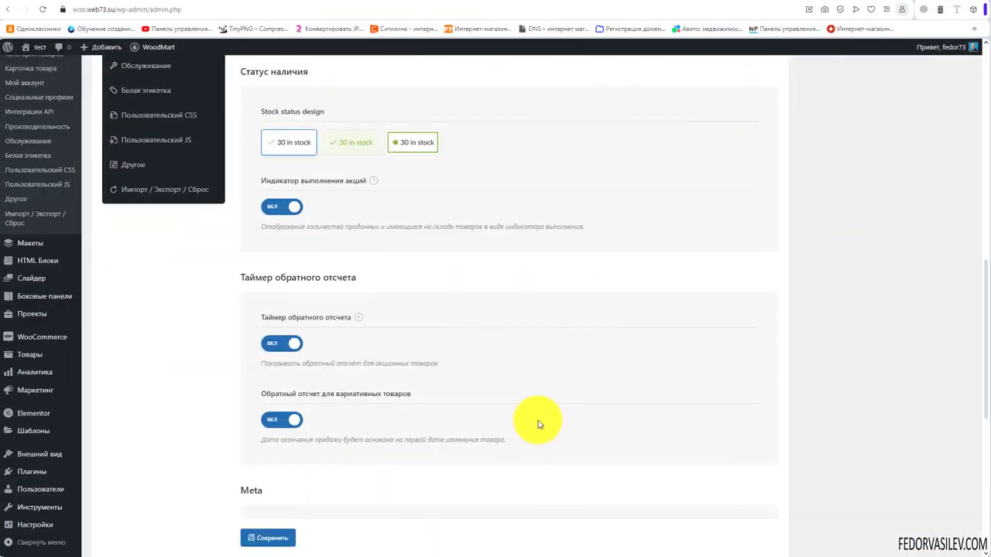
Review the Таймер обратного отсчета options in the theme settings
mouse_move(358, 321)
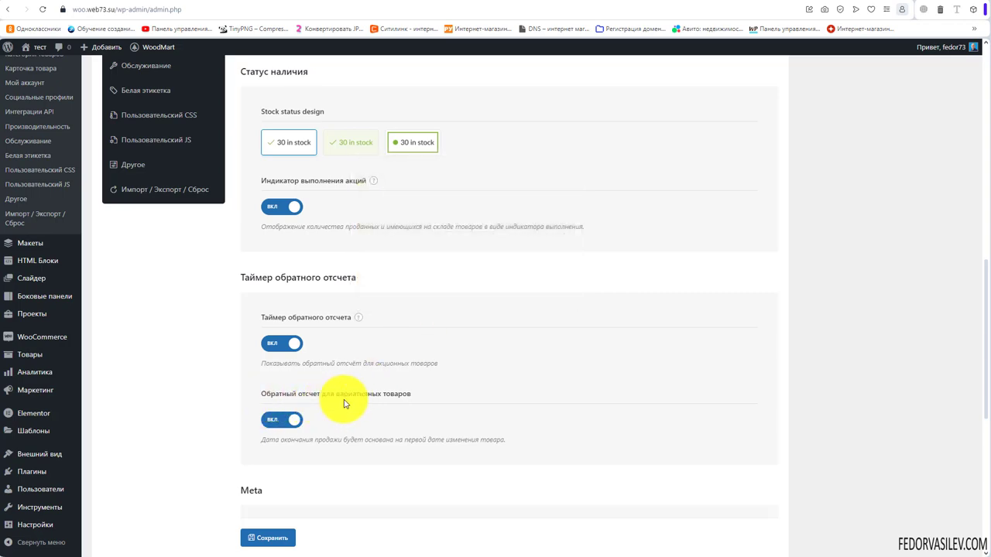
scroll(478, 372, down, 2)
scroll(477, 372, up, 3)
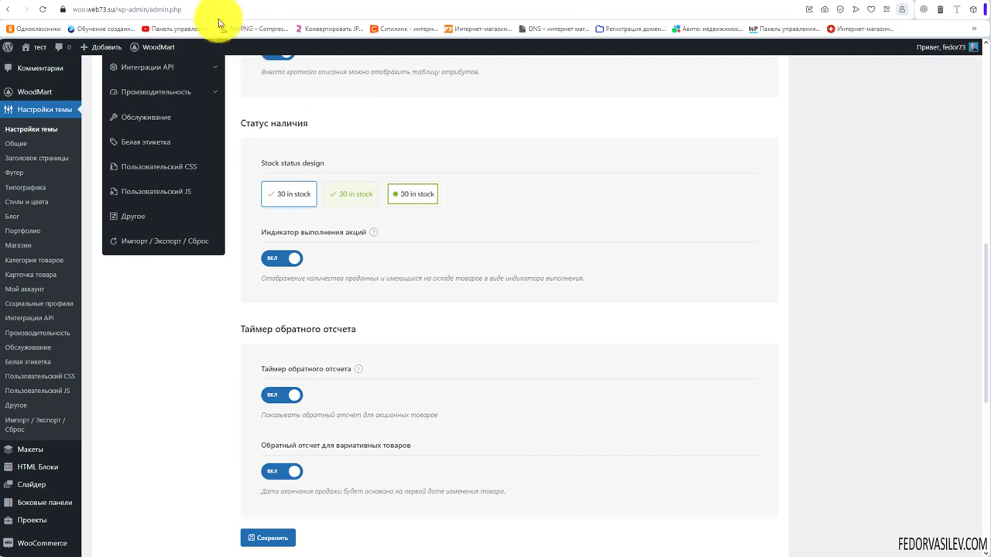
Schedule the Айфон product's sale from 2023-11-29 to 2023-12-05 in its Основные settings
click(196, 1)
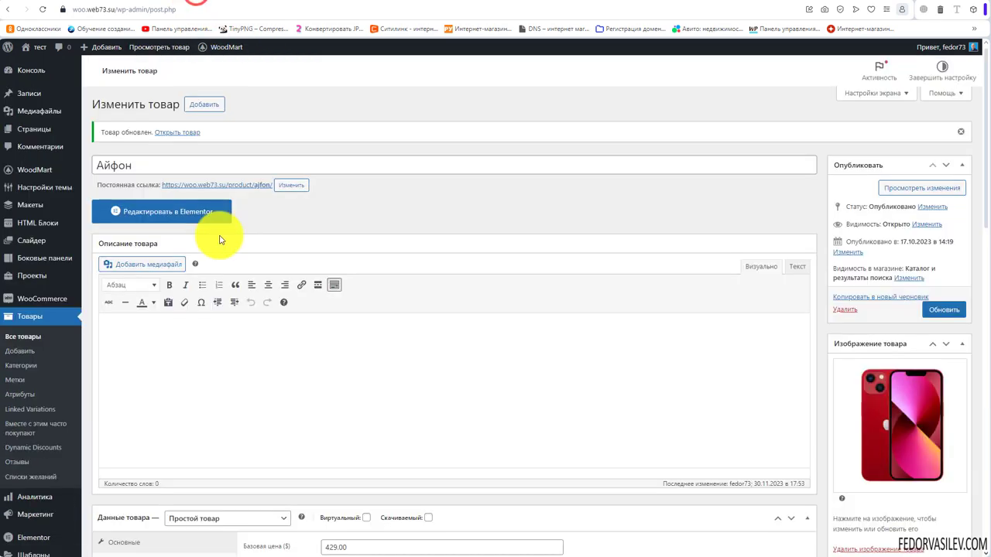
scroll(351, 268, down, 3)
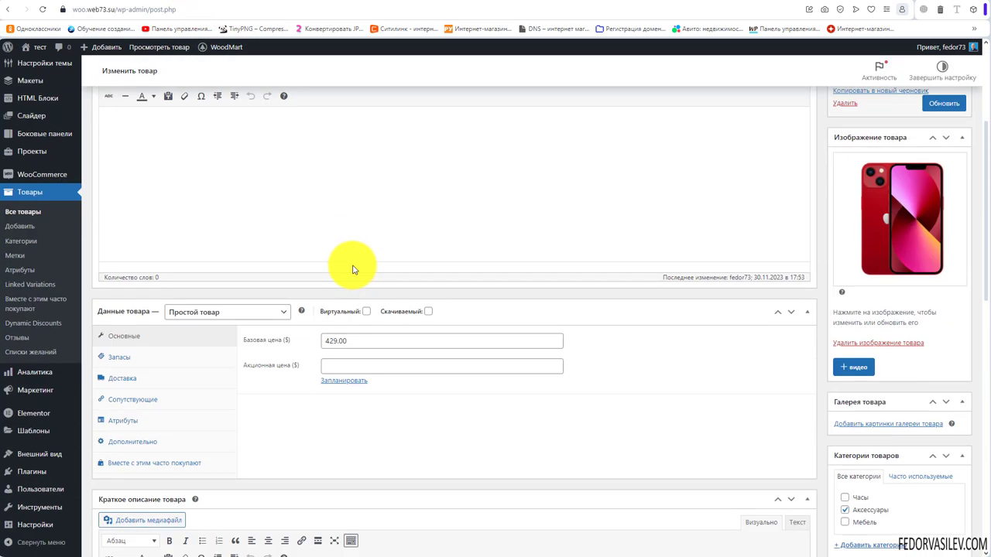
scroll(353, 269, down, 2)
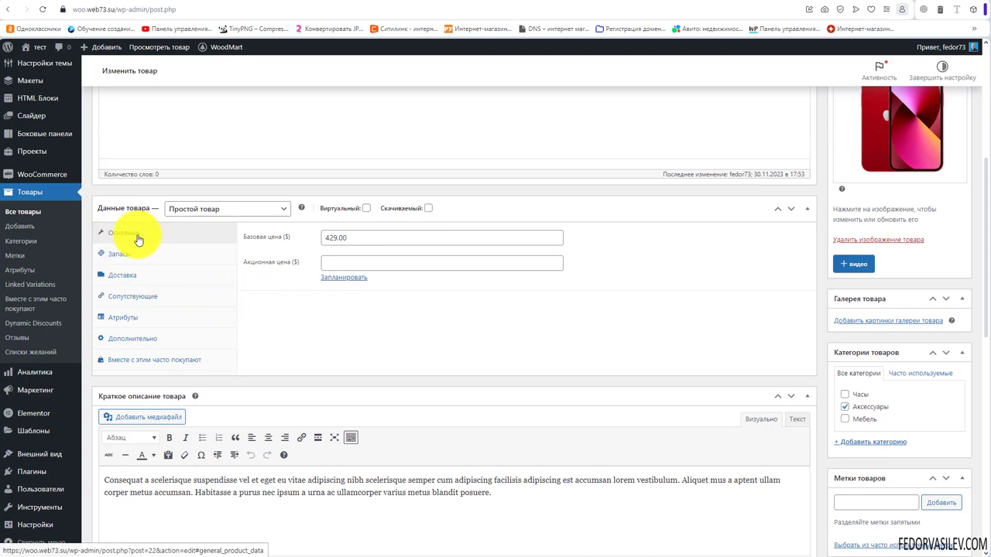
click(335, 277)
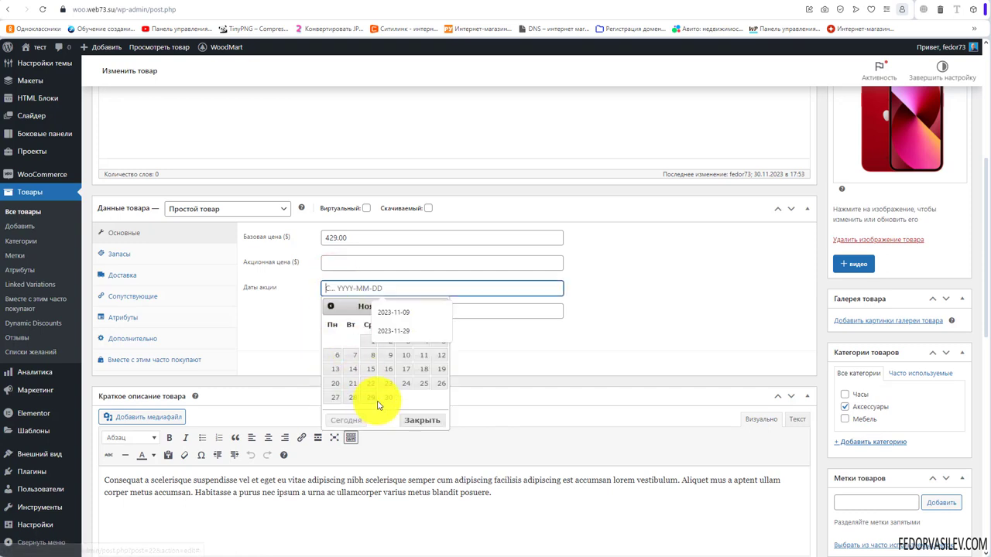
click(368, 396)
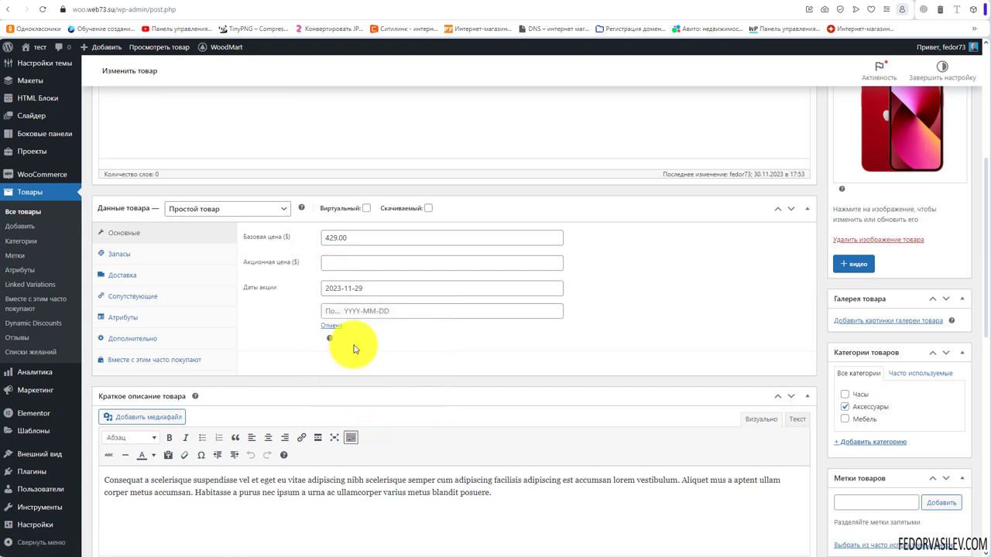
click(348, 311)
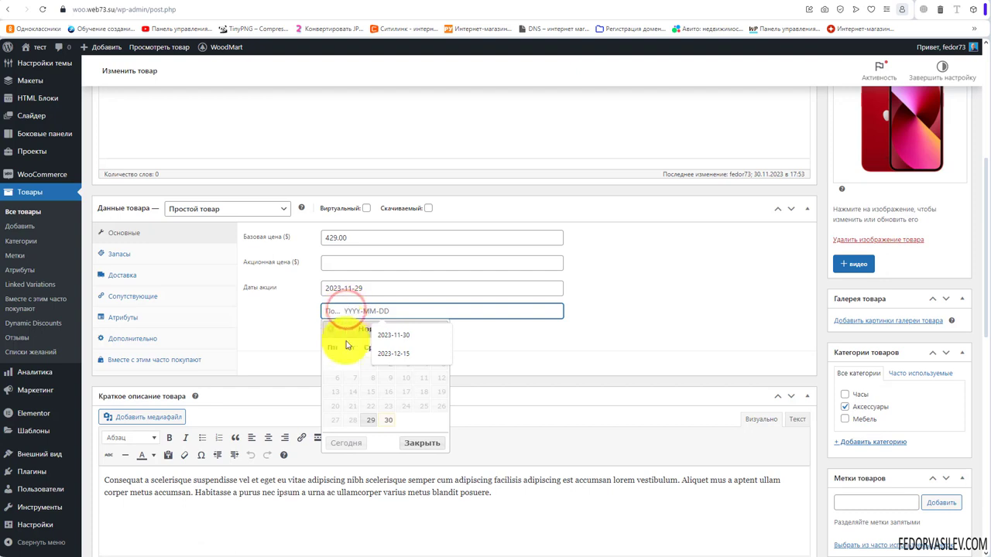
click(350, 330)
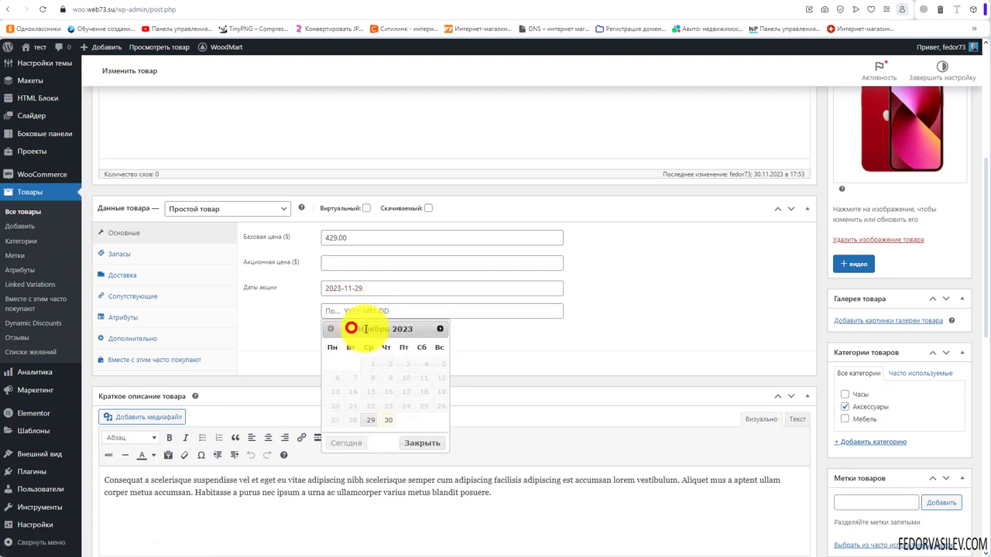
click(440, 330)
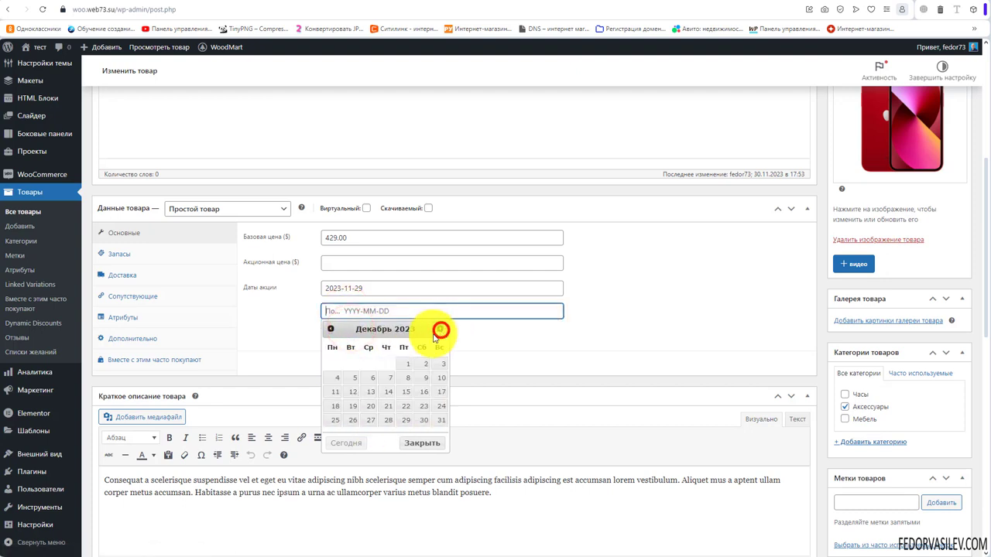
click(353, 379)
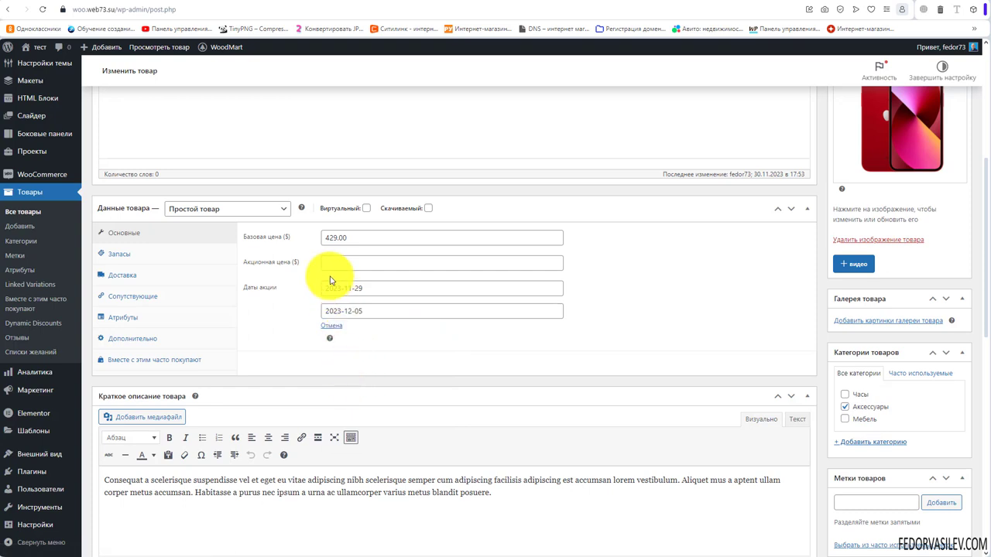
Set Акционная цена to 400, update the Айфон product, and check the prices and countdown timer on its page
double_click(350, 237)
click(333, 263)
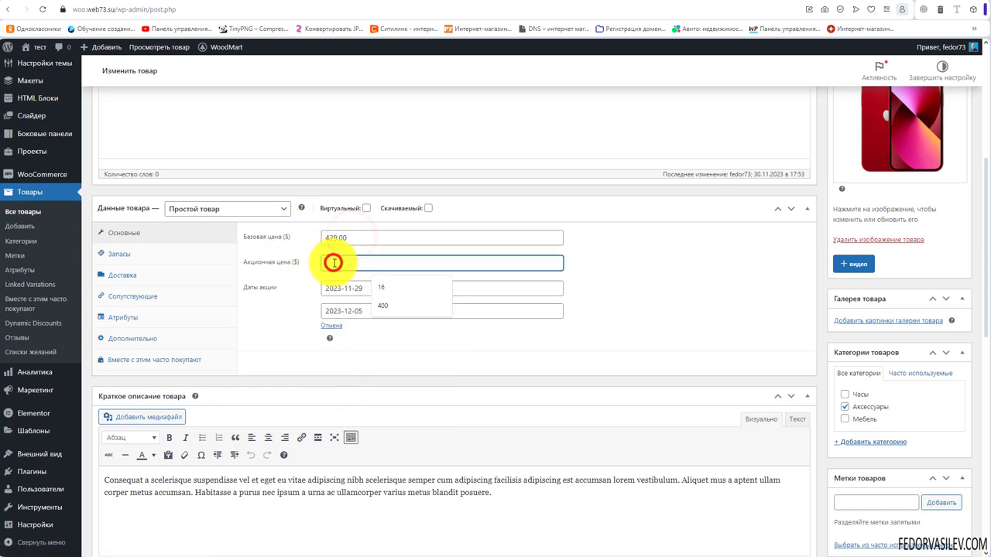
text(400)
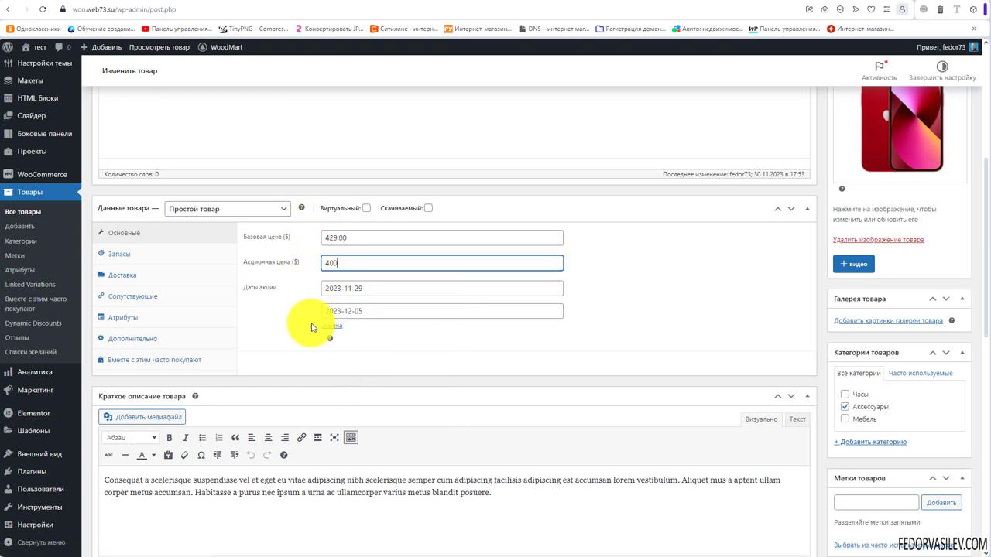
click(386, 350)
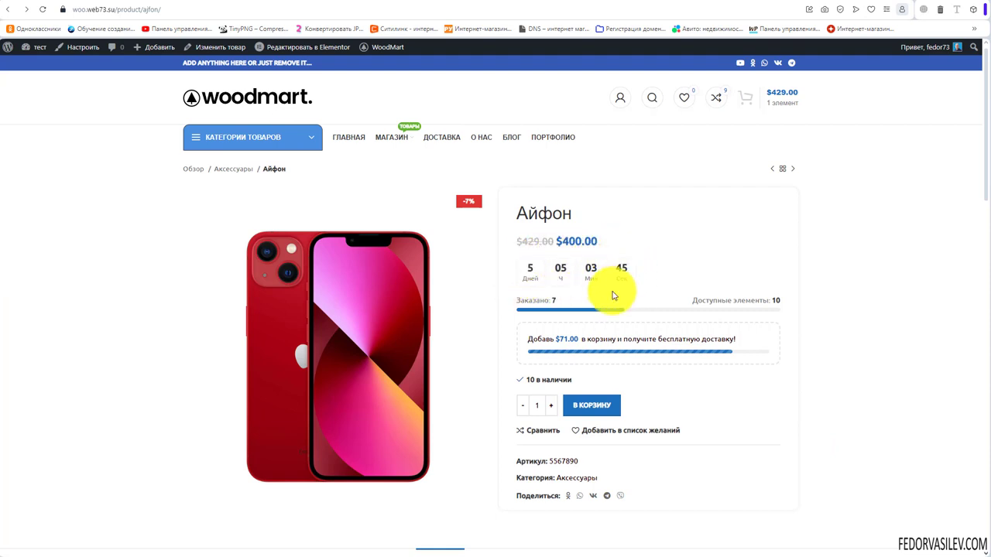
double_click(523, 240)
click(524, 241)
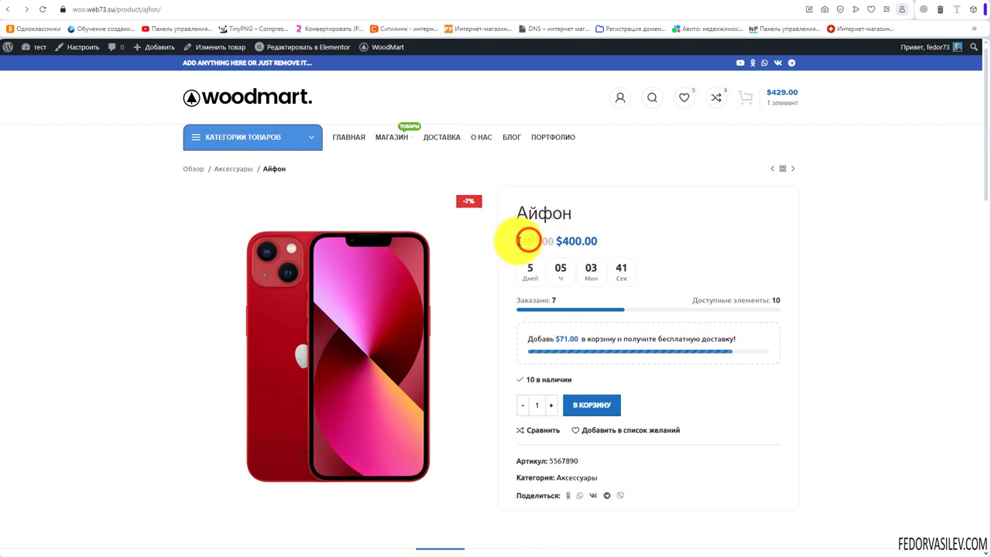
double_click(594, 237)
click(656, 243)
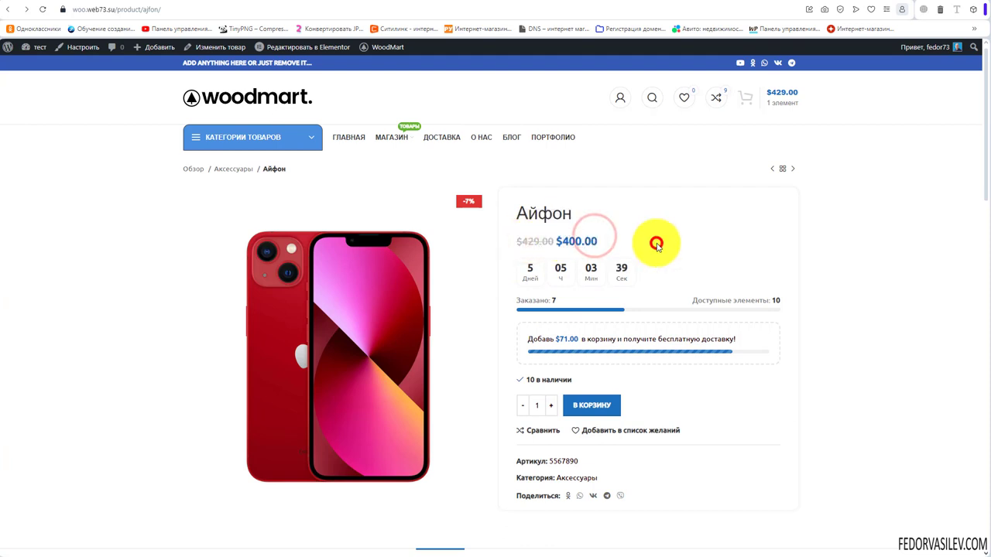
key(ctrl+Tab)
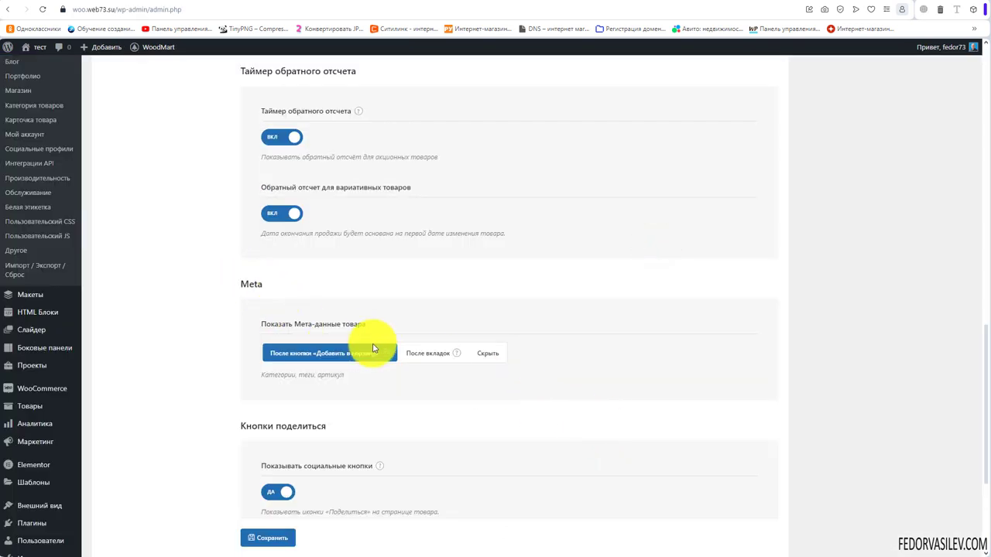
Review the Показать Мета-данные товара placement options and compare them with the SKU and category lines on the Айфон page
mouse_move(387, 355)
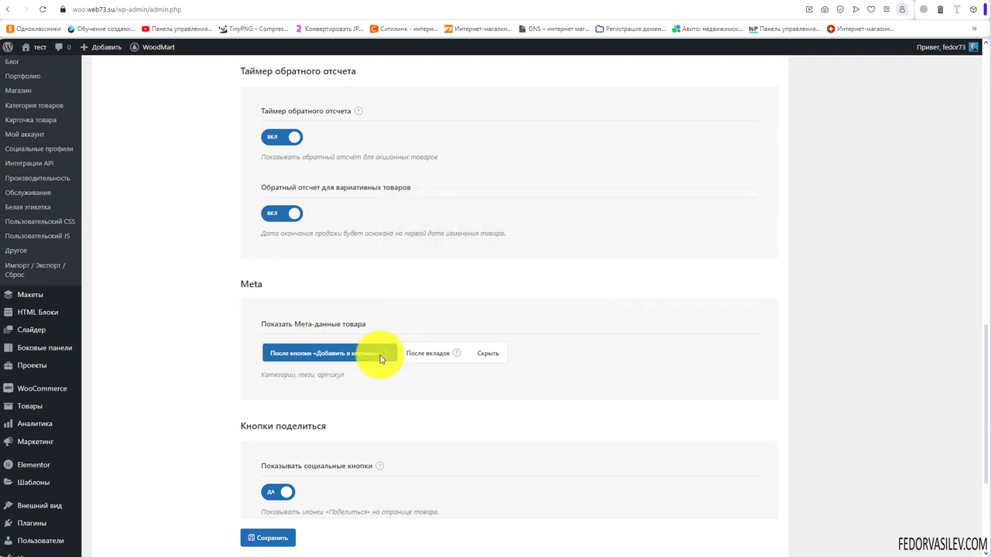
click(225, 1)
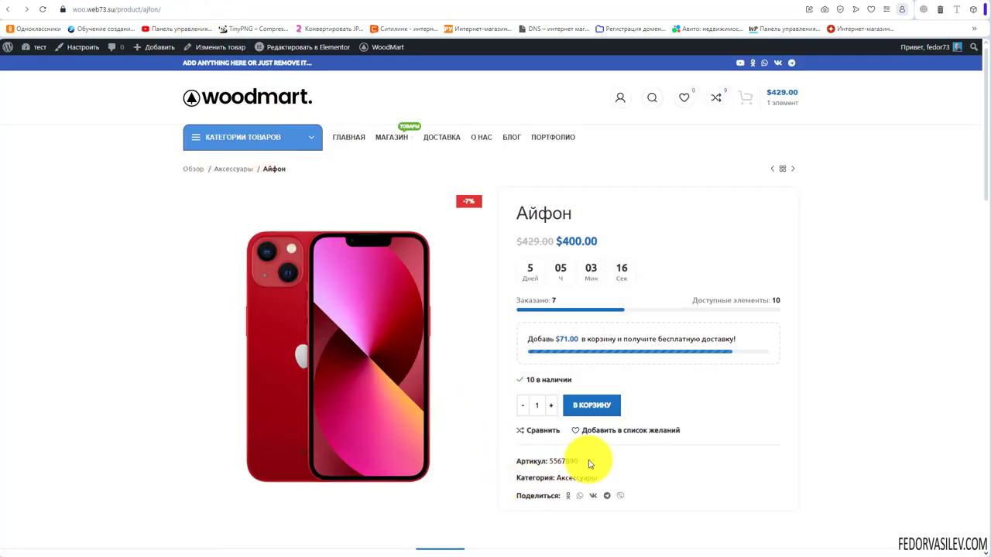
drag(587, 460, 546, 459)
click(175, 1)
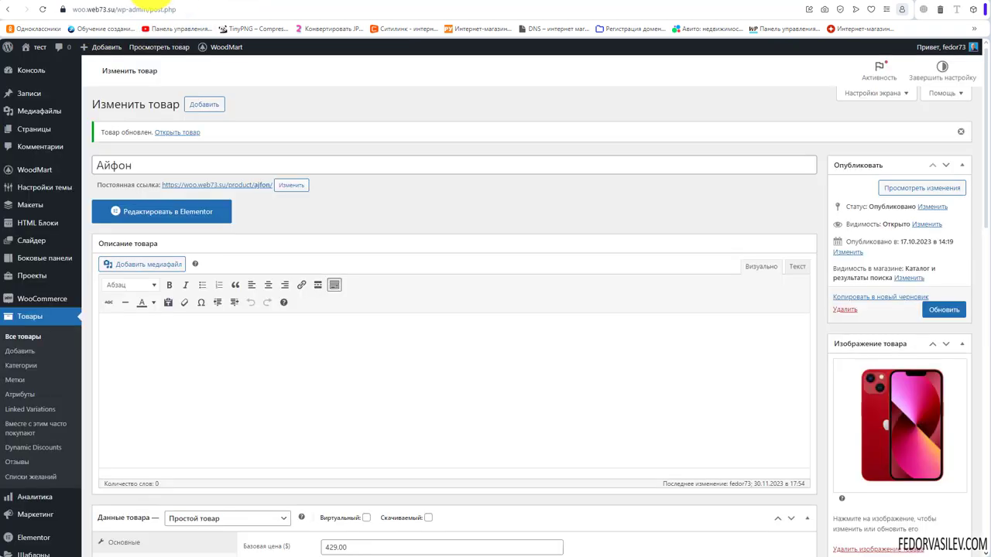
click(151, 1)
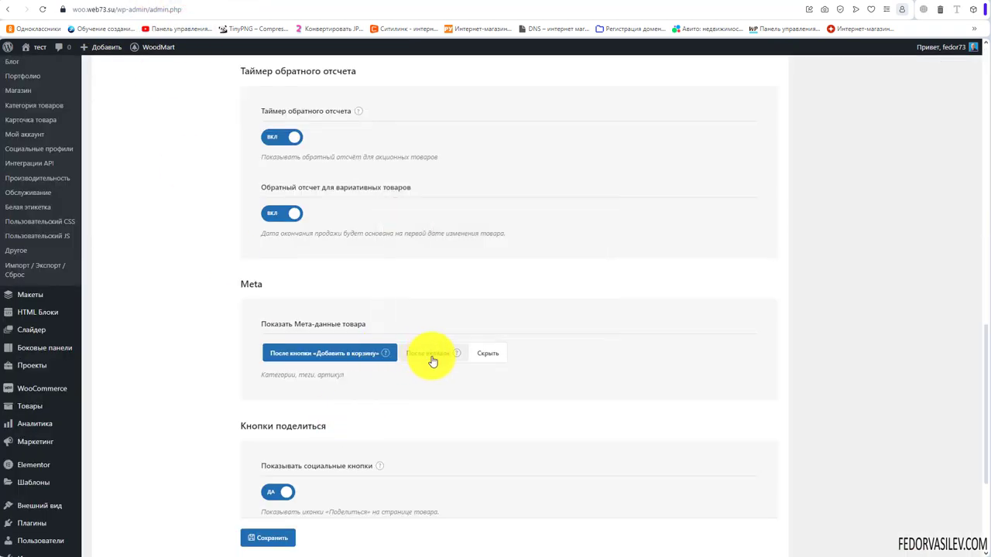
mouse_move(455, 356)
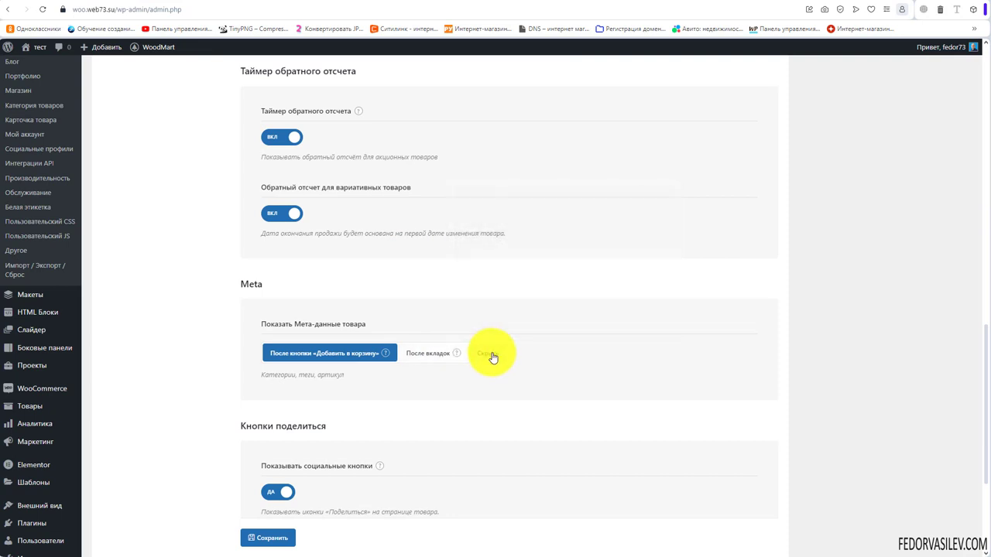
Preview the Показывать социальные кнопки option and examine the Поделиться icons on the Айфон product page
scroll(596, 265, down, 2)
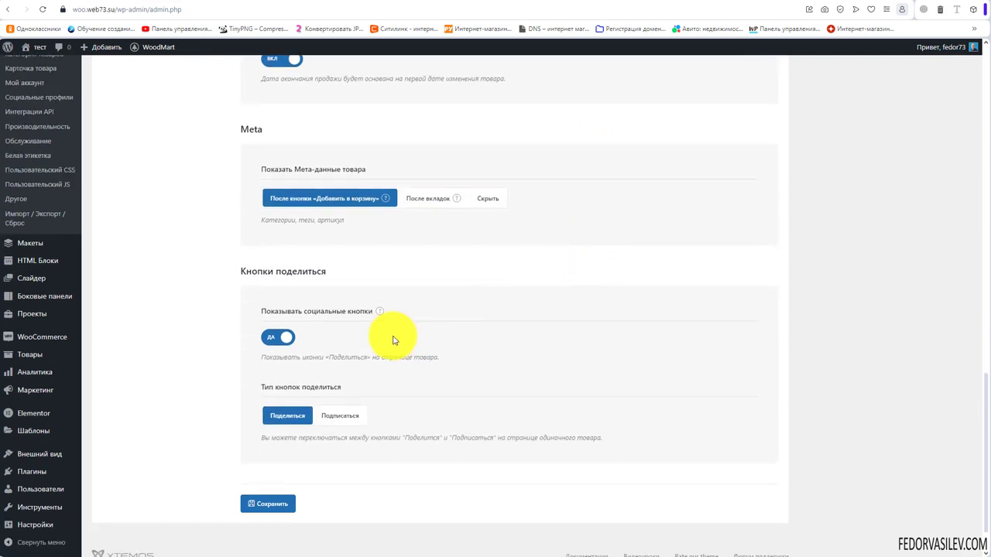
mouse_move(381, 314)
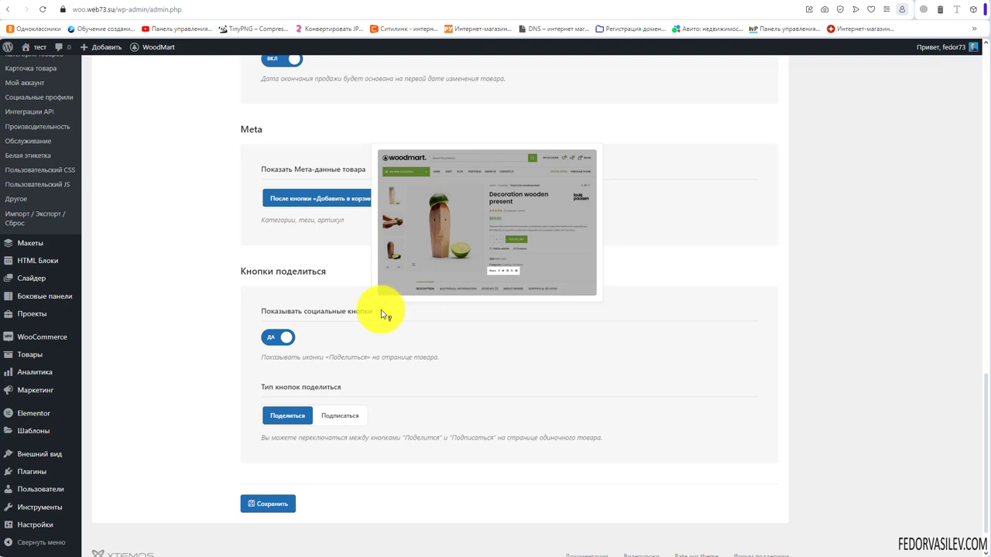
click(231, 0)
scroll(525, 370, down, 2)
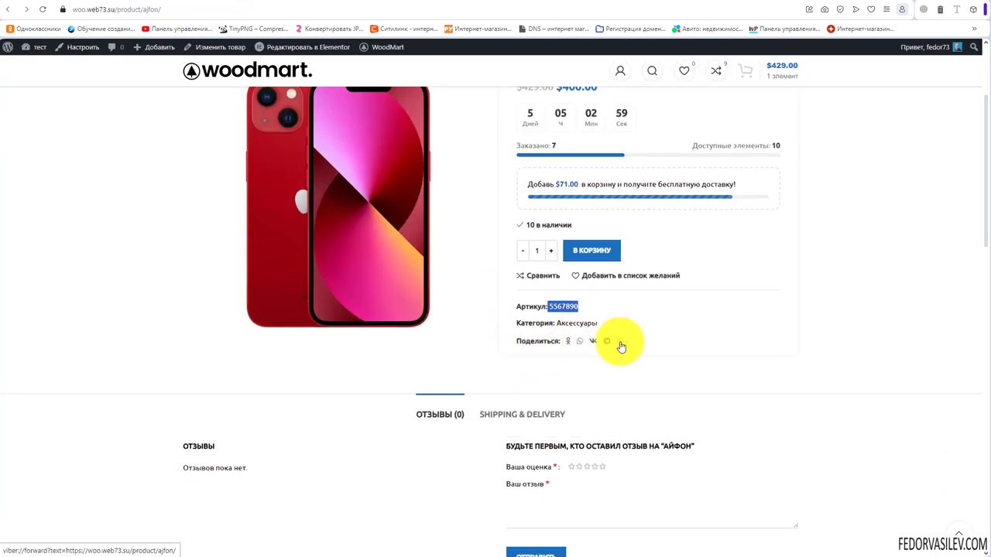
click(668, 339)
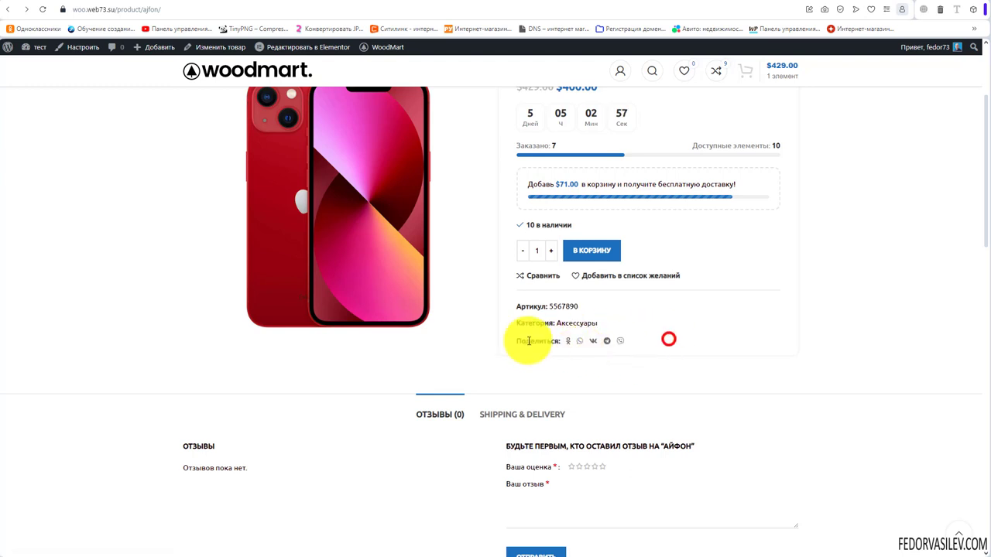
scroll(464, 301, up, 2)
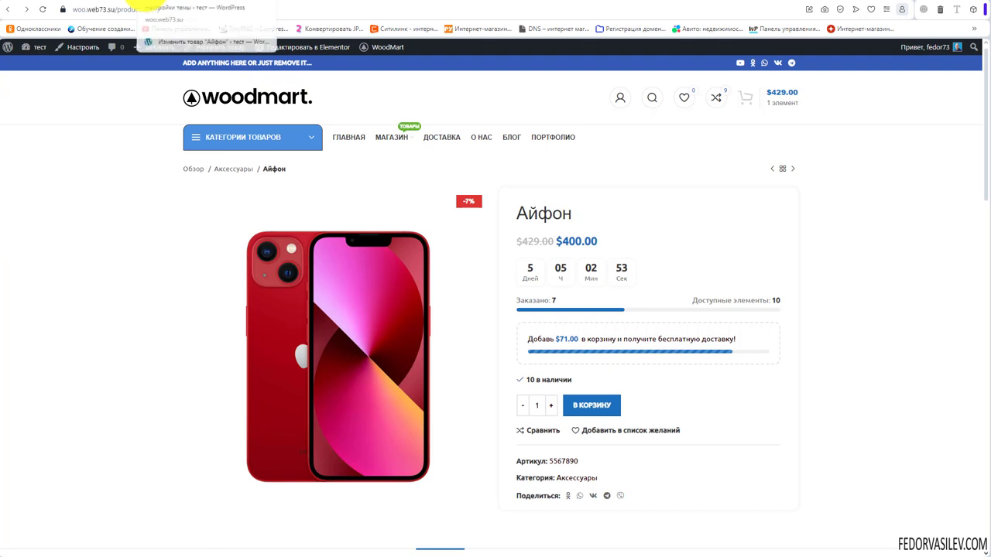
Try Подписаться as the Тип кнопок поделиться, view the Айфон page, and set the option back to Поделиться
click(149, 1)
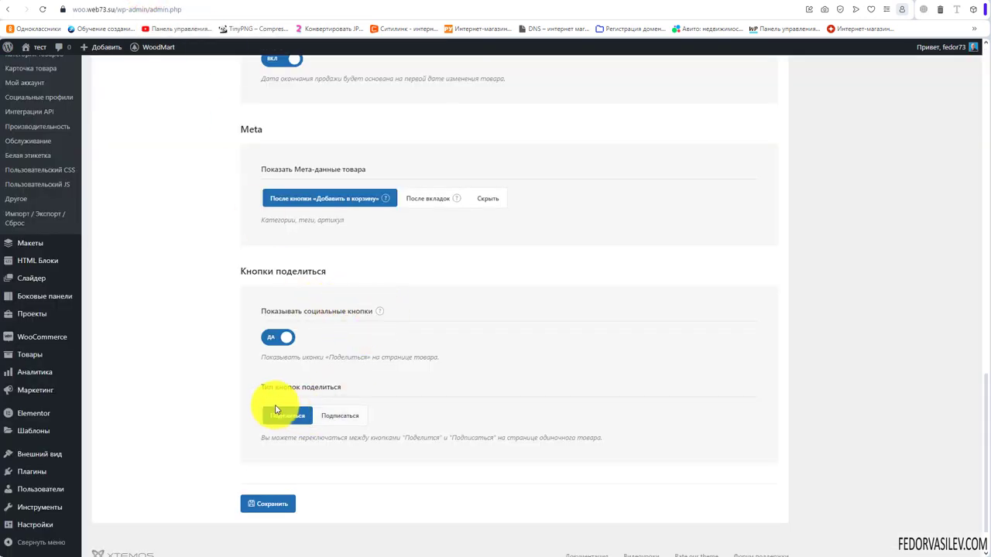
mouse_move(378, 313)
click(338, 418)
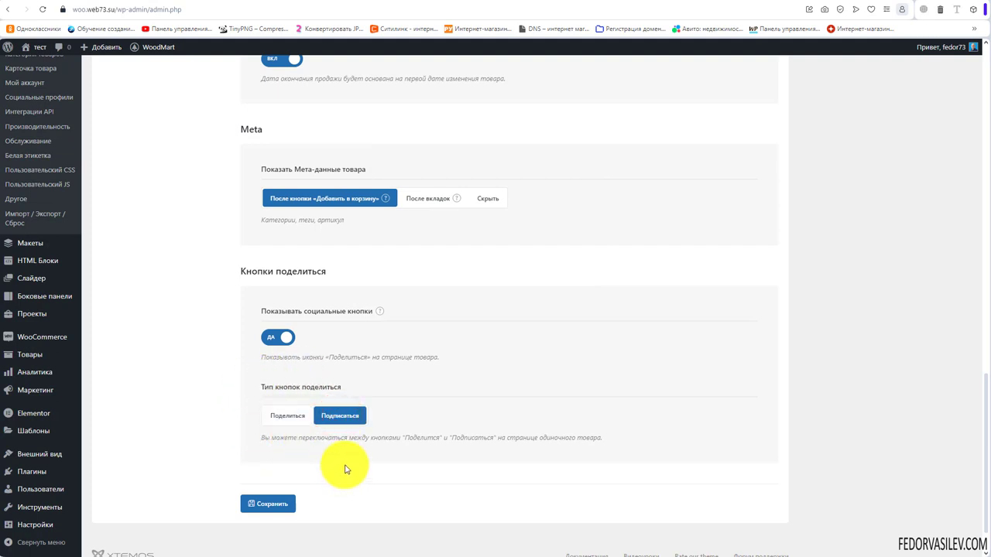
click(233, 0)
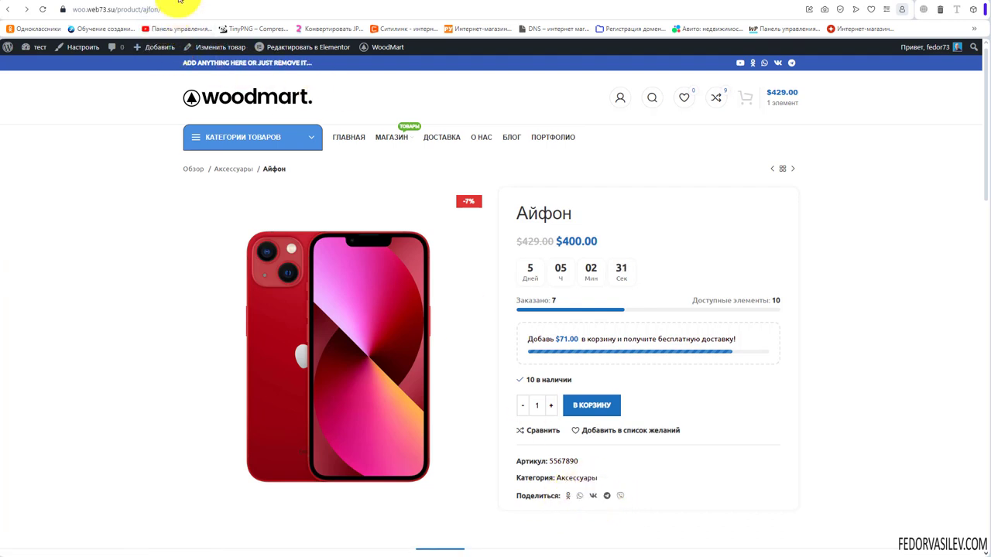
click(176, 1)
click(155, 7)
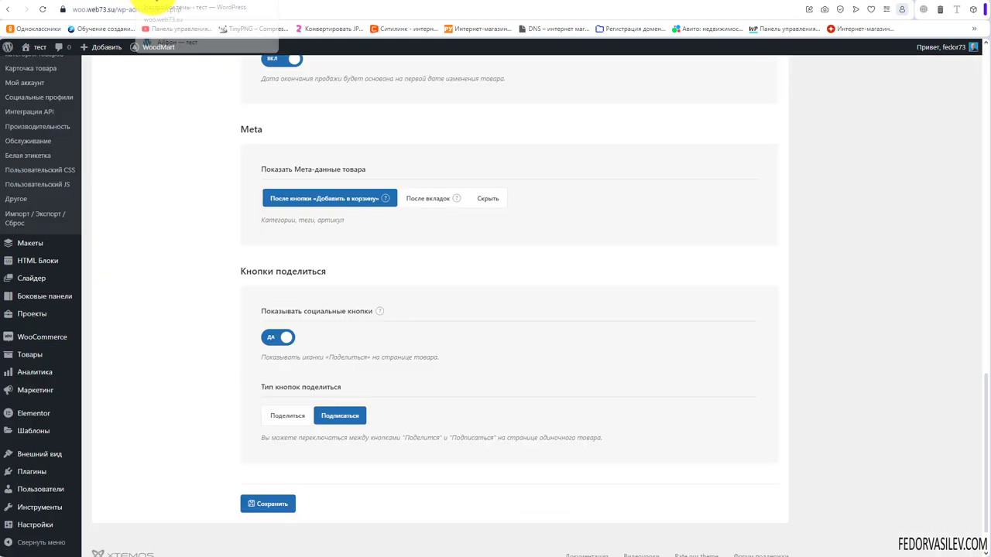
click(285, 421)
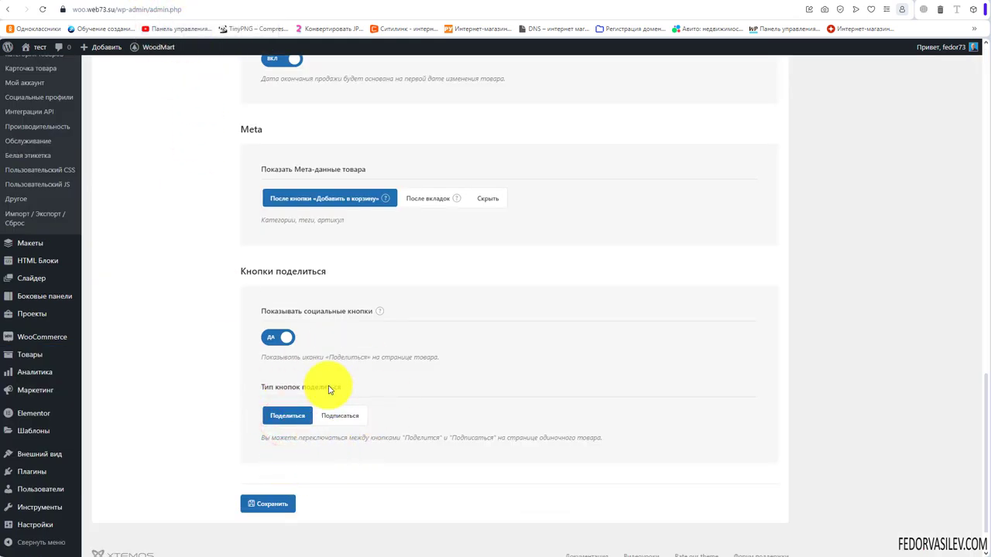
scroll(328, 390, up, 2)
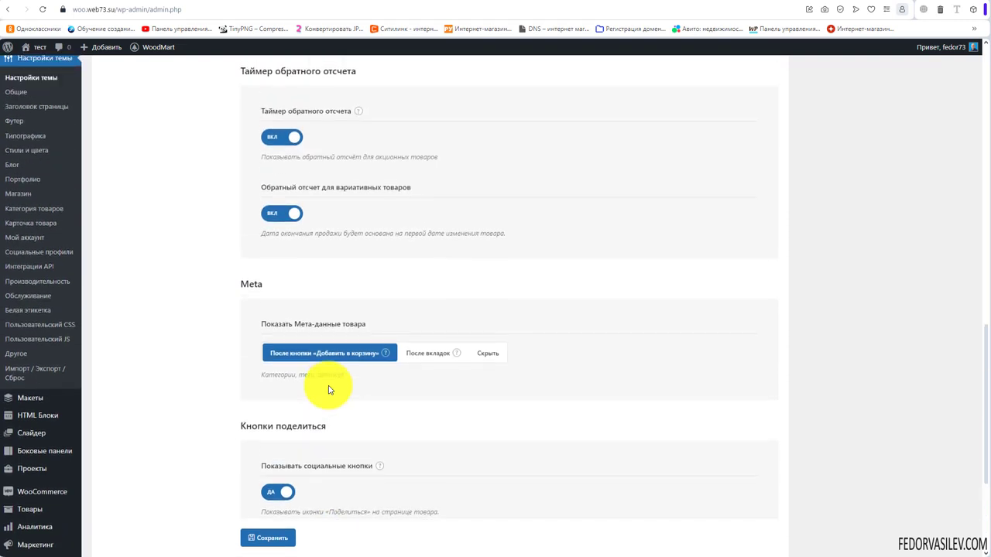
scroll(328, 389, down, 3)
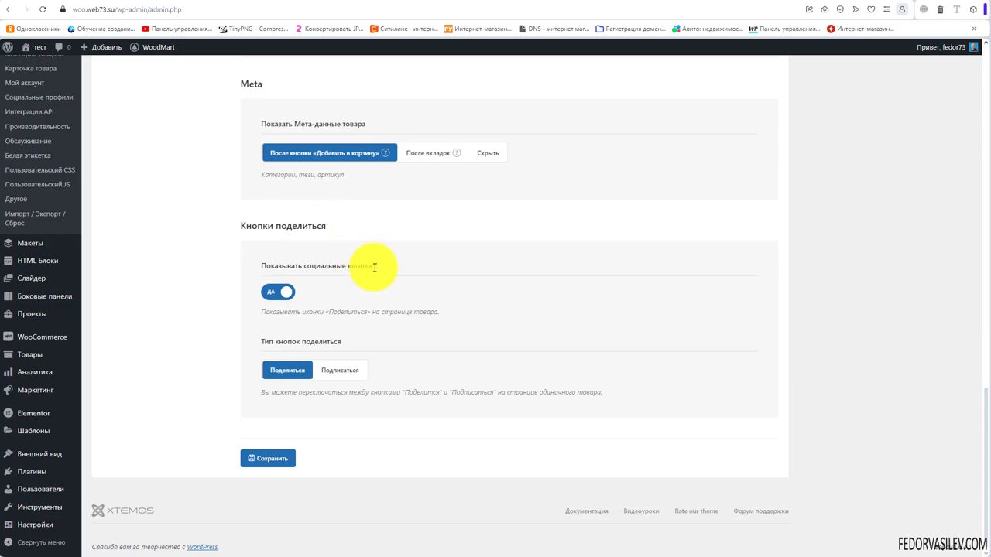
mouse_move(376, 269)
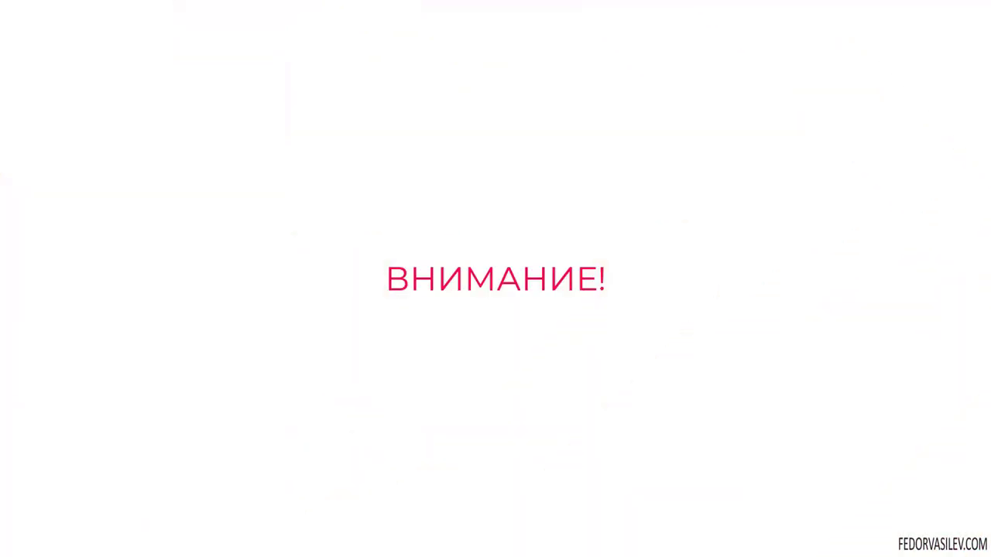